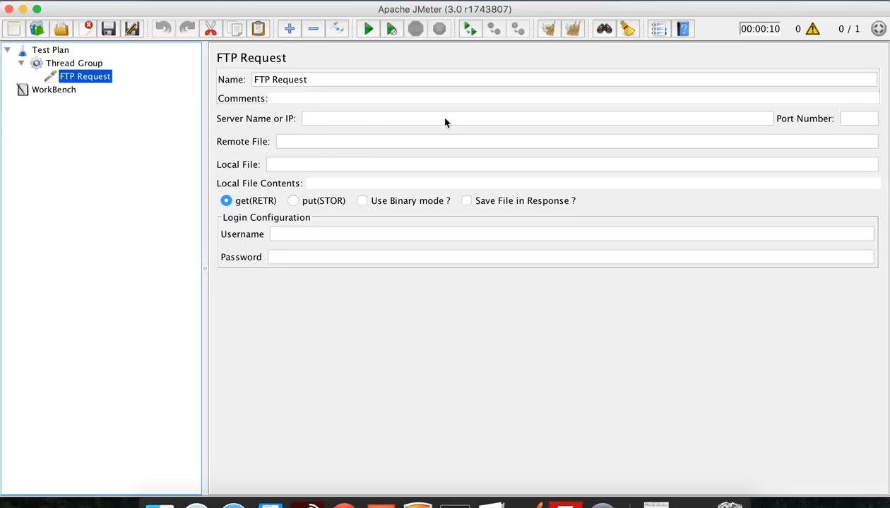
Go over the FTP Request fields for server, port, remote and local file, username and password
{"action": "left_click", "coordinate": [332, 120]}
{"action": "left_click", "coordinate": [859, 125]}
{"action": "left_click", "coordinate": [317, 145]}
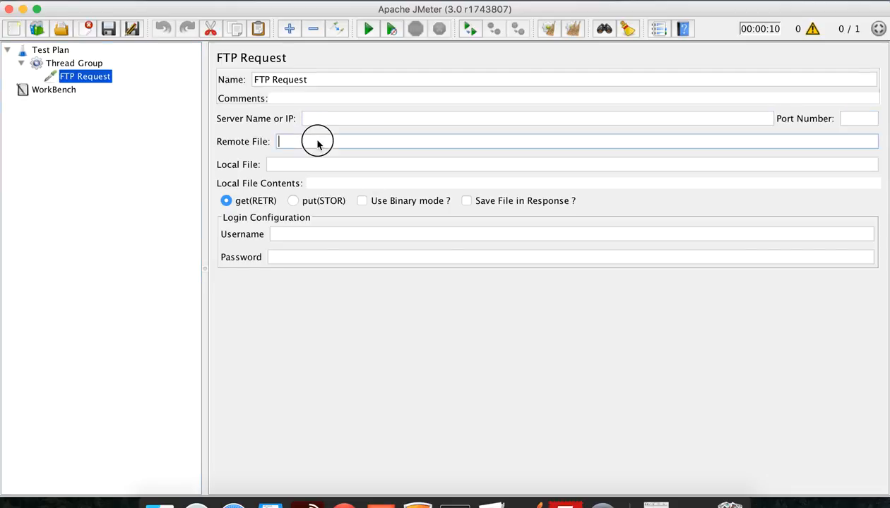
{"action": "left_click", "coordinate": [277, 167]}
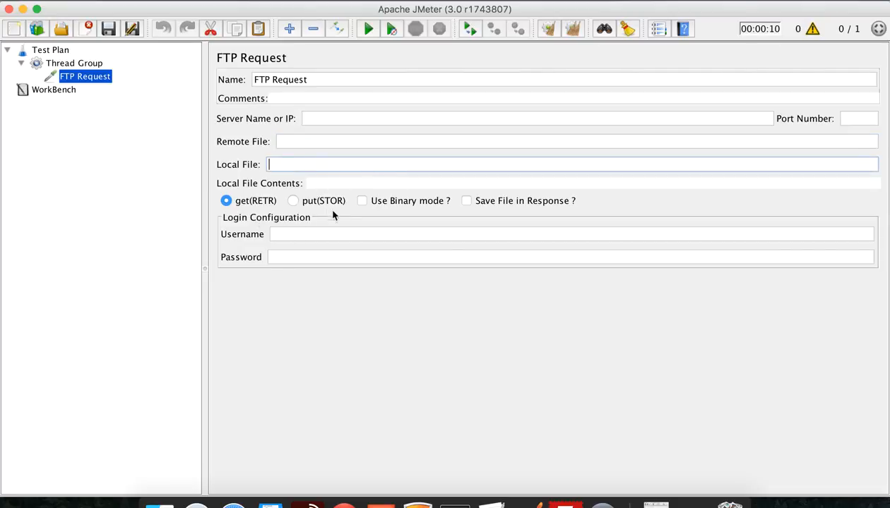
{"action": "left_click", "coordinate": [300, 233]}
{"action": "left_click", "coordinate": [295, 259]}
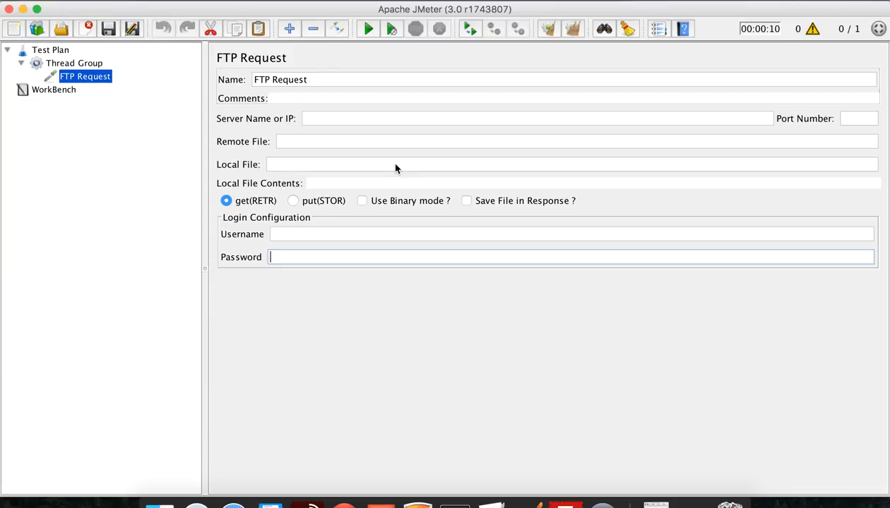
Copy the FTP page's address from Chrome into the tutorial notes under Step 1
{"action": "key", "text": "ctrl+Left"}
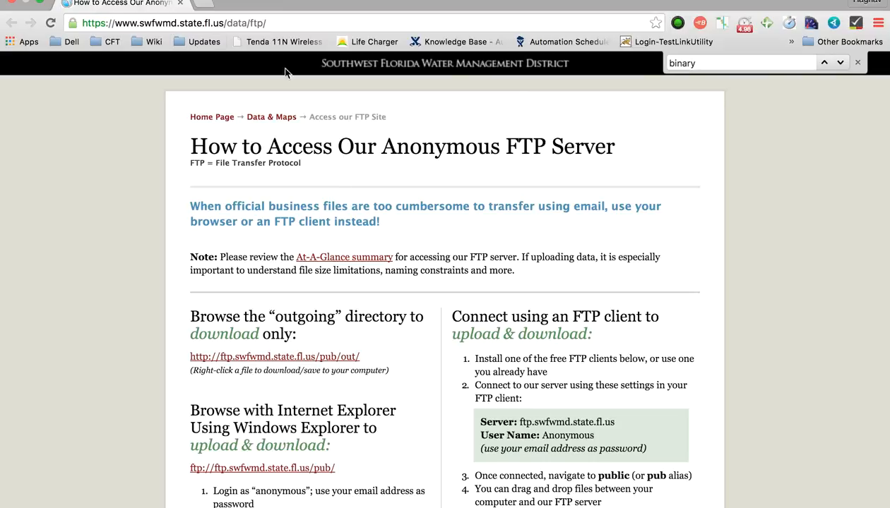
{"action": "left_click", "coordinate": [277, 21]}
{"action": "key", "text": "super+c"}
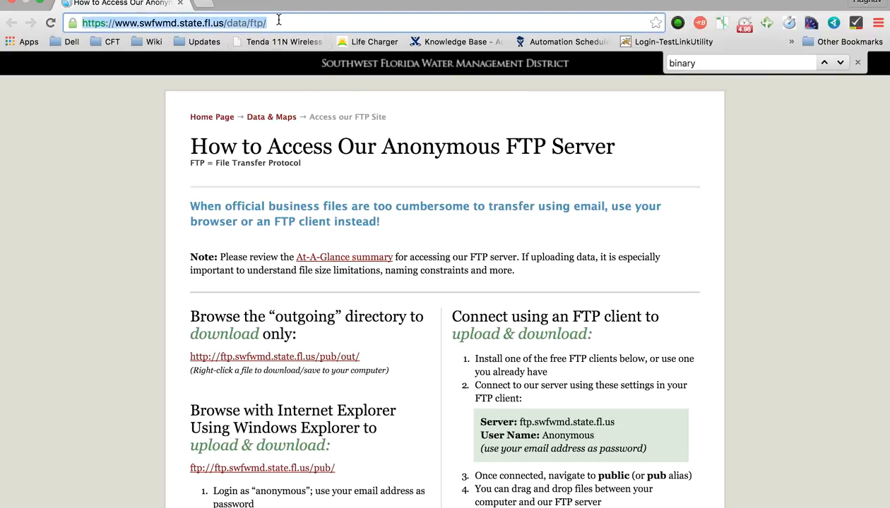
{"action": "key", "text": "ctrl+Right"}
{"action": "mouse_move", "coordinate": [562, 498]}
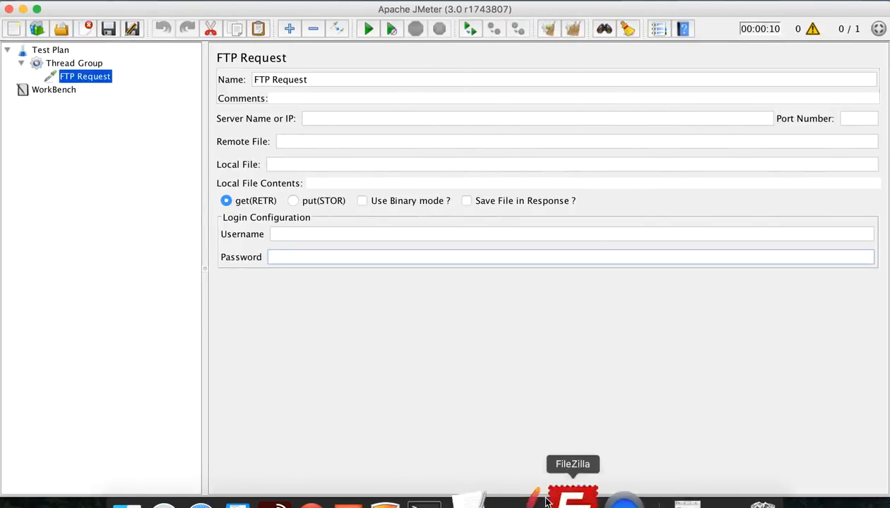
{"action": "left_click", "coordinate": [483, 498]}
{"action": "key", "text": "super+v"}
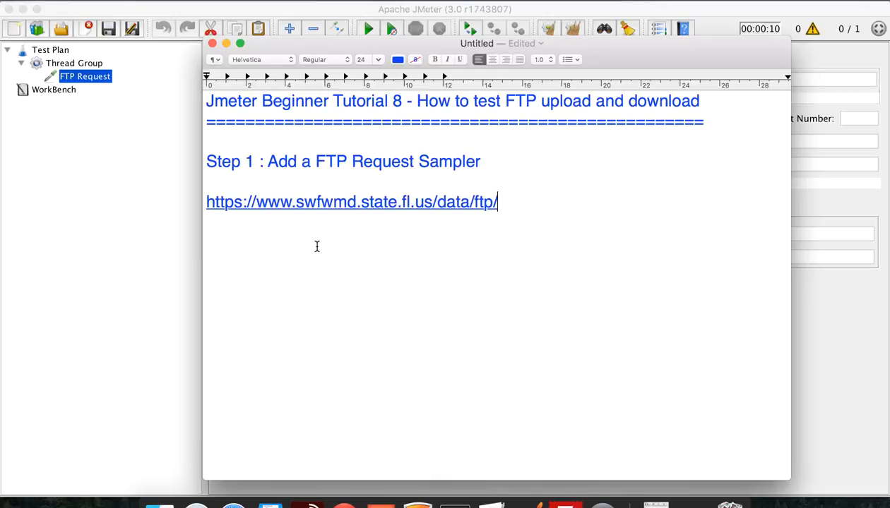
Paste the Server and User Name block (ftp.swfwmd.state.fl.us, Anonymous) below the address
{"action": "key", "text": "ctrl+Left"}
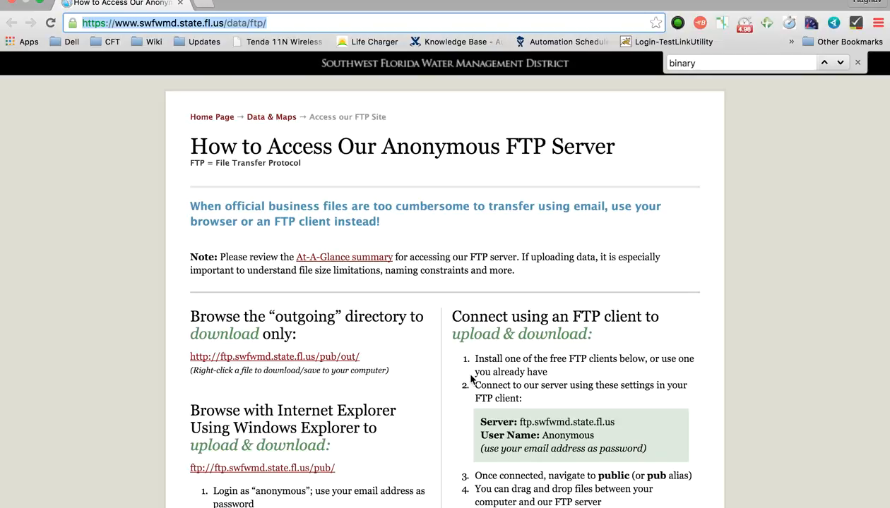
{"action": "scroll", "coordinate": [560, 379], "scroll_direction": "down", "scroll_amount": 1}
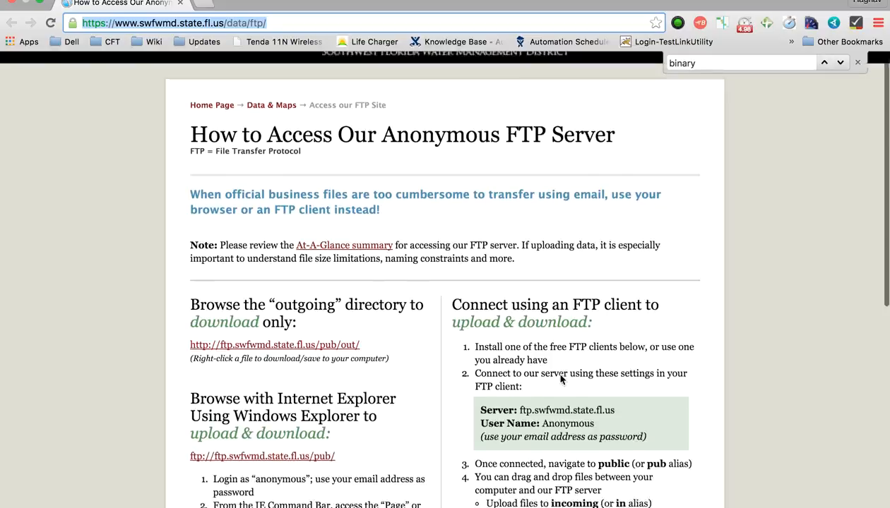
{"action": "scroll", "coordinate": [560, 380], "scroll_direction": "down", "scroll_amount": 3}
{"action": "left_click_drag", "start_coordinate": [646, 388], "coordinate": [478, 357]}
{"action": "key", "text": "super+c"}
{"action": "key", "text": "ctrl+Right"}
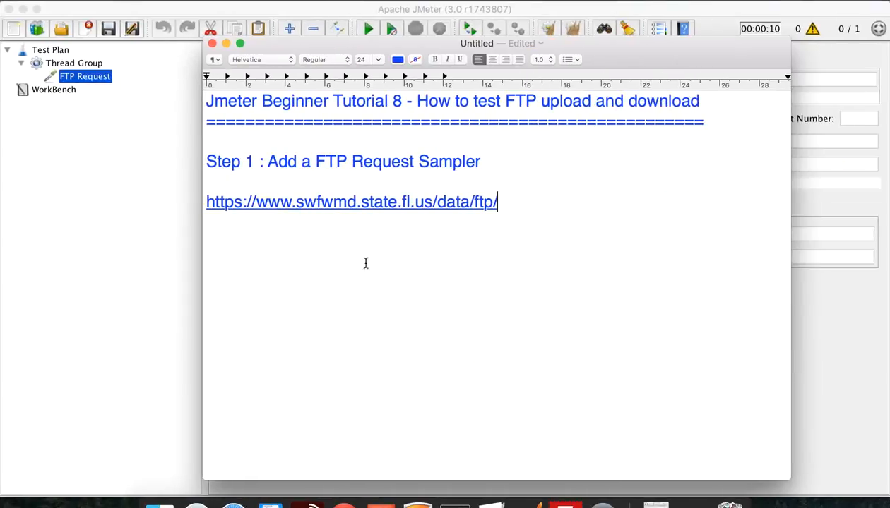
{"action": "key", "text": "Return"}
{"action": "key", "text": "super+v"}
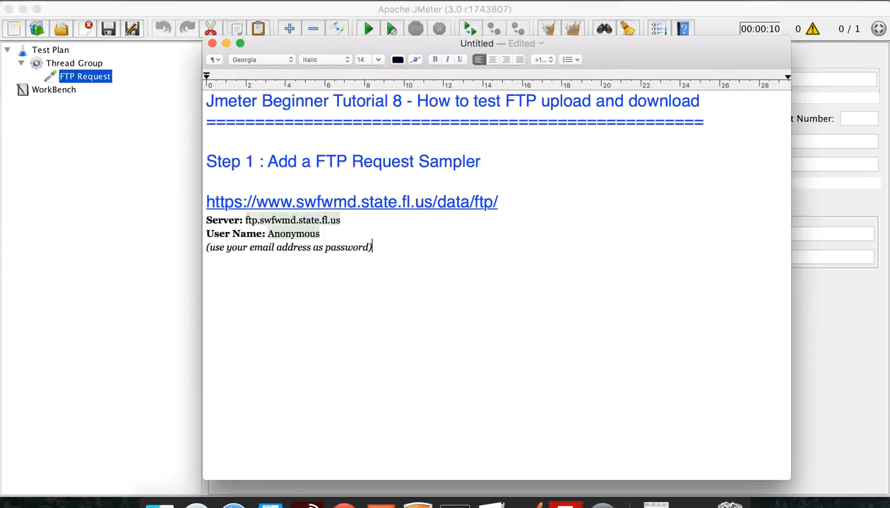
{"action": "left_click_drag", "start_coordinate": [245, 220], "coordinate": [343, 220]}
{"action": "key", "text": "super+c"}
Fill in server ftp.swfwmd.state.fl.us and username Anonymous, copied from the notes
{"action": "left_click", "coordinate": [819, 212]}
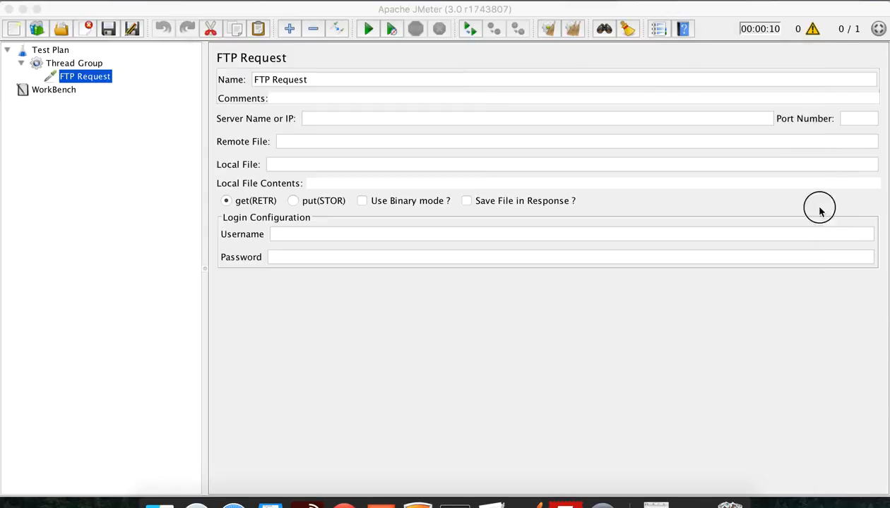
{"action": "left_click", "coordinate": [320, 120]}
{"action": "key", "text": "super+v"}
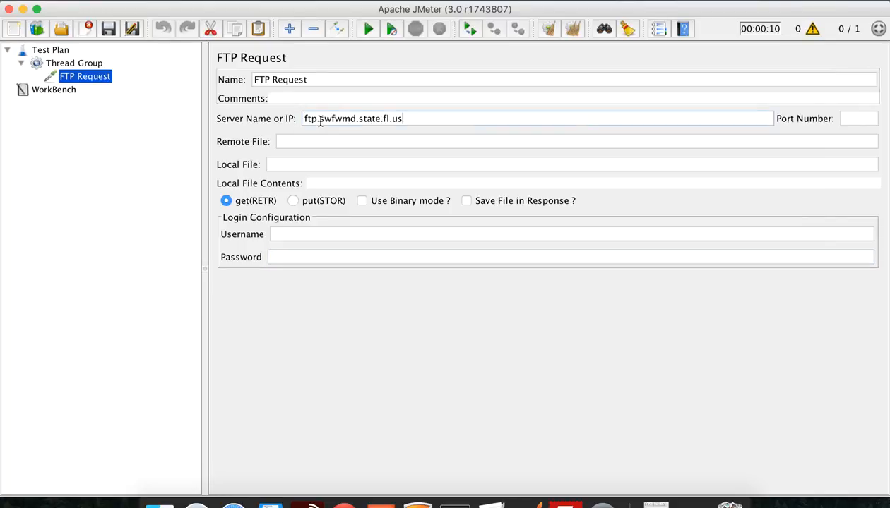
{"action": "left_click", "coordinate": [492, 480]}
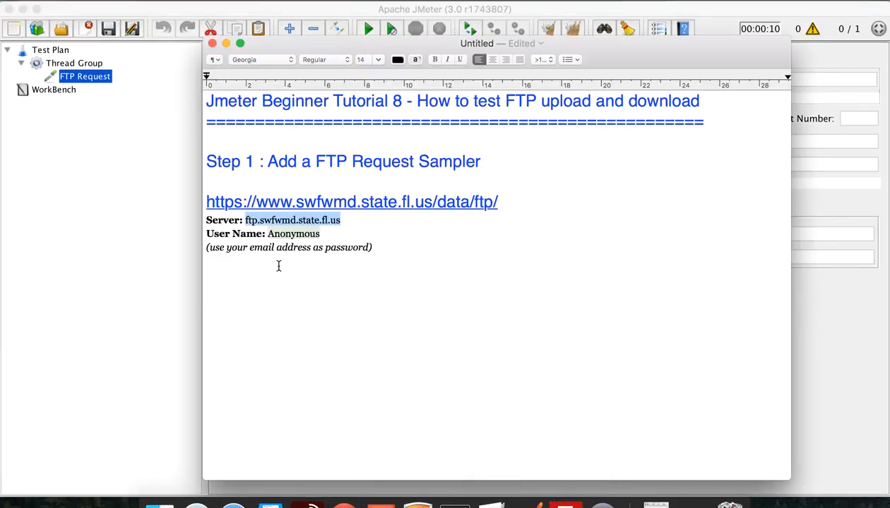
{"action": "double_click", "coordinate": [288, 233]}
{"action": "key", "text": "super+c"}
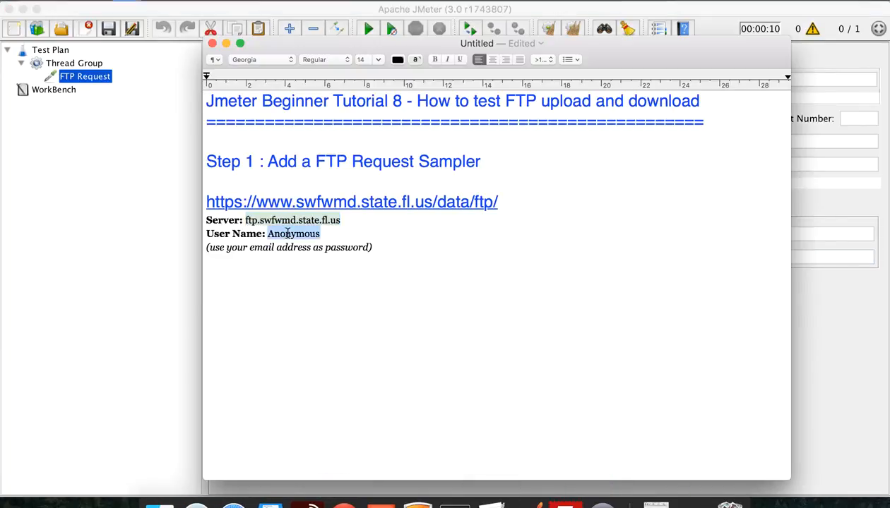
{"action": "left_click", "coordinate": [777, 282]}
{"action": "left_click", "coordinate": [331, 238]}
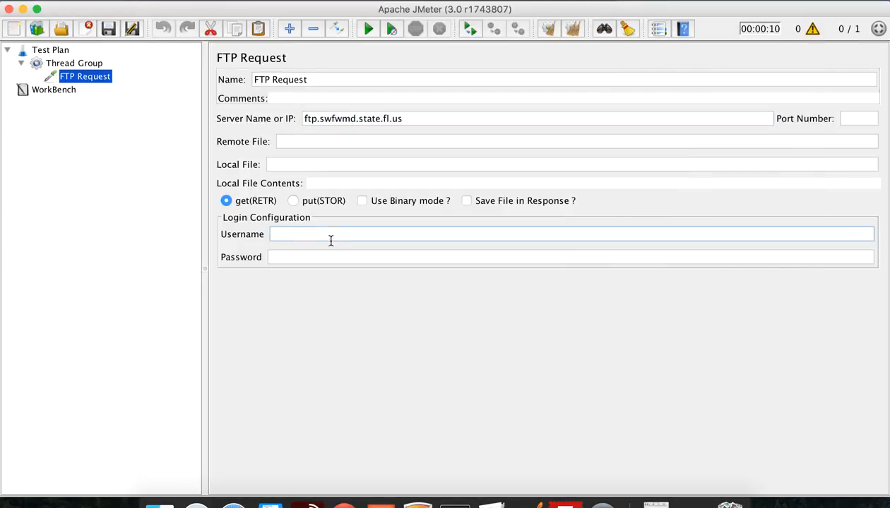
{"action": "key", "text": "super+v"}
Enter the FTP login password in the FTP Request
{"action": "left_click", "coordinate": [469, 445]}
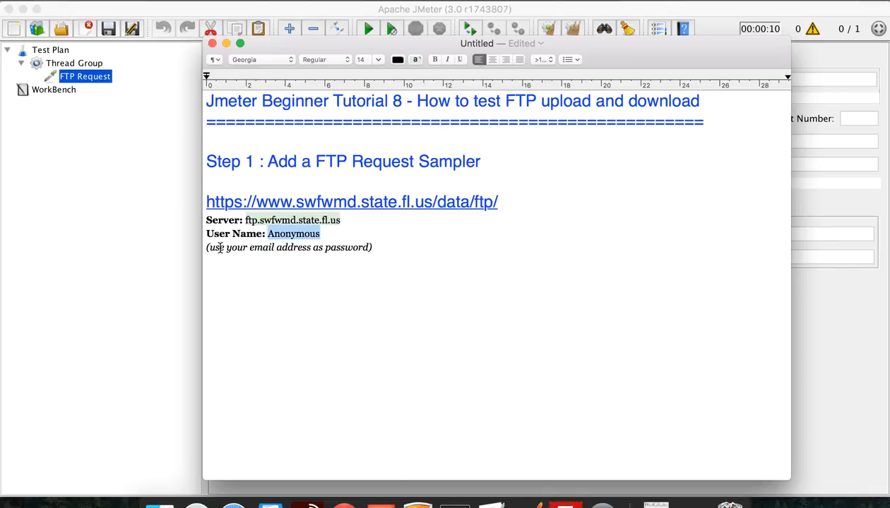
{"action": "left_click", "coordinate": [847, 367]}
{"action": "left_click", "coordinate": [433, 259]}
{"action": "type", "text": "•••••••••••••"}
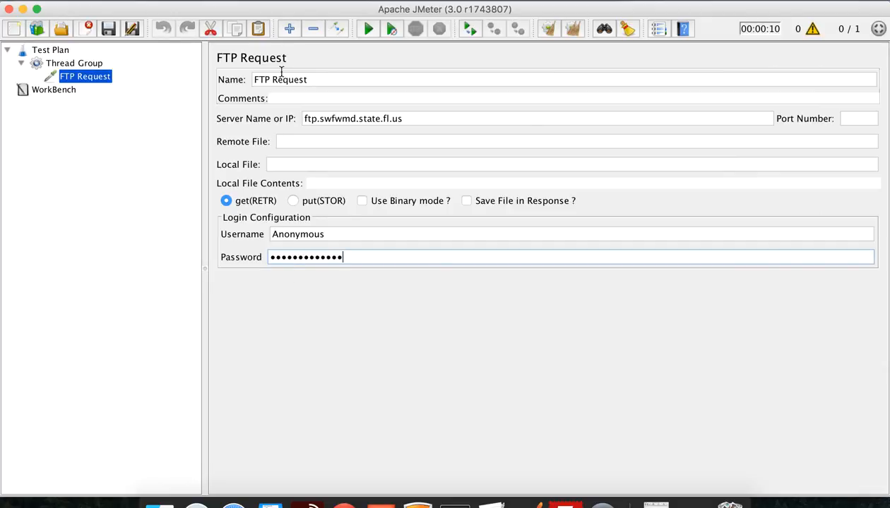
Try upload mode, then leave the request on get(RETR) download mode
{"action": "left_click", "coordinate": [226, 201]}
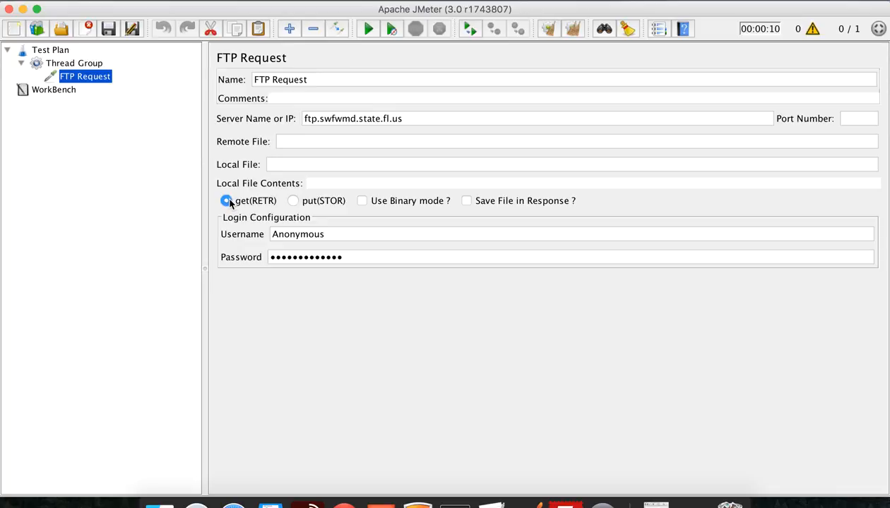
{"action": "left_click", "coordinate": [293, 202]}
{"action": "left_click", "coordinate": [225, 201]}
{"action": "left_click", "coordinate": [286, 142]}
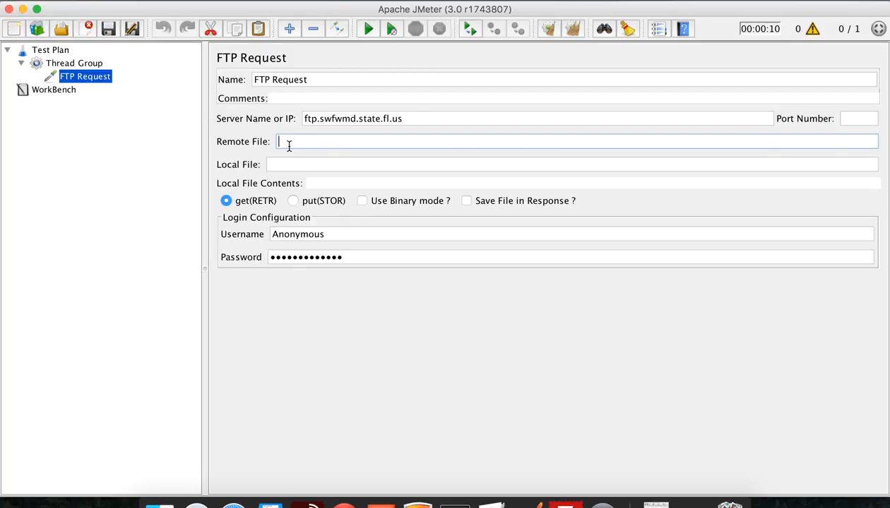
{"action": "left_click_drag", "start_coordinate": [409, 118], "coordinate": [261, 120]}
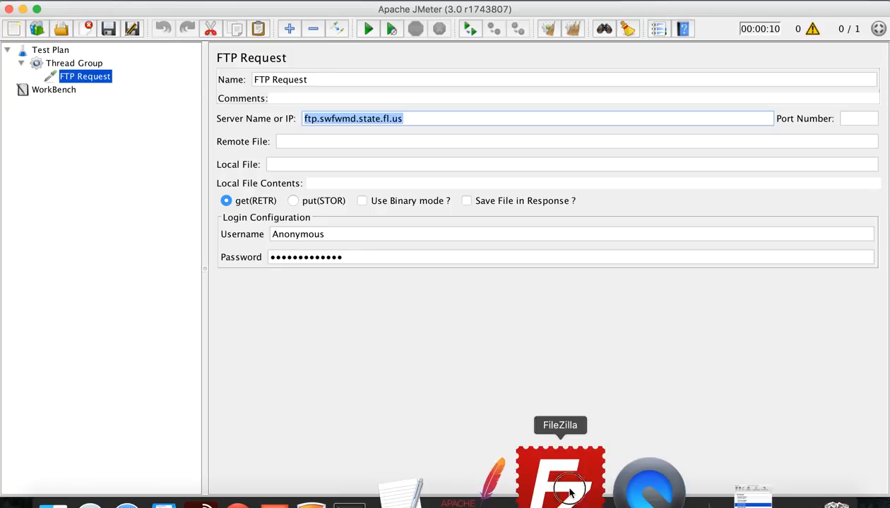
Move Anonymous from FileZilla's host entry into its username field
{"action": "left_click", "coordinate": [571, 492]}
{"action": "key", "text": "super+v"}
{"action": "double_click", "coordinate": [91, 60]}
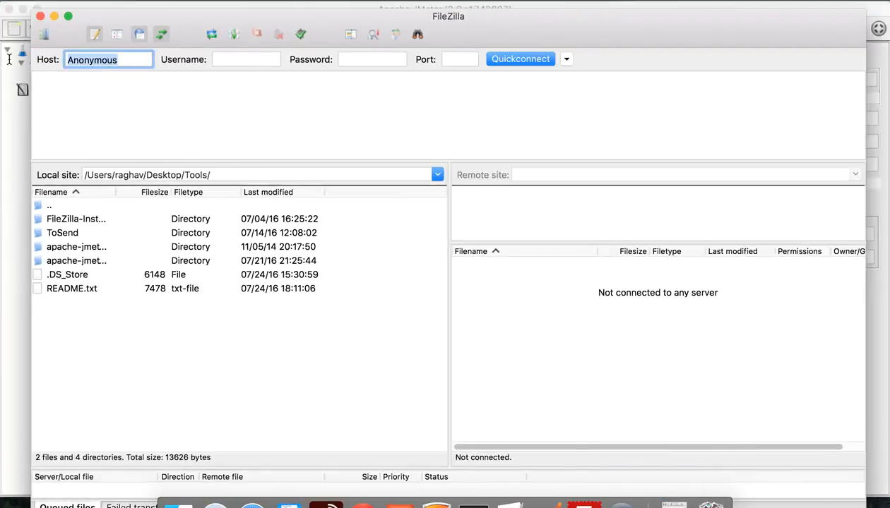
{"action": "key", "text": "super+x"}
{"action": "left_click", "coordinate": [234, 60]}
{"action": "key", "text": "super+v"}
Connect FileZilla to host ftp.swfwmd.state.fl.us with the login password
{"action": "left_click", "coordinate": [512, 497]}
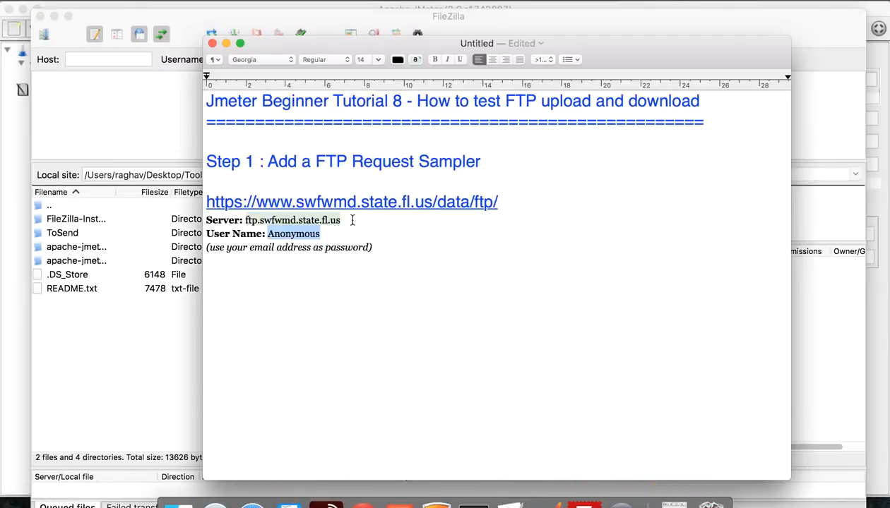
{"action": "left_click_drag", "start_coordinate": [342, 220], "coordinate": [243, 220]}
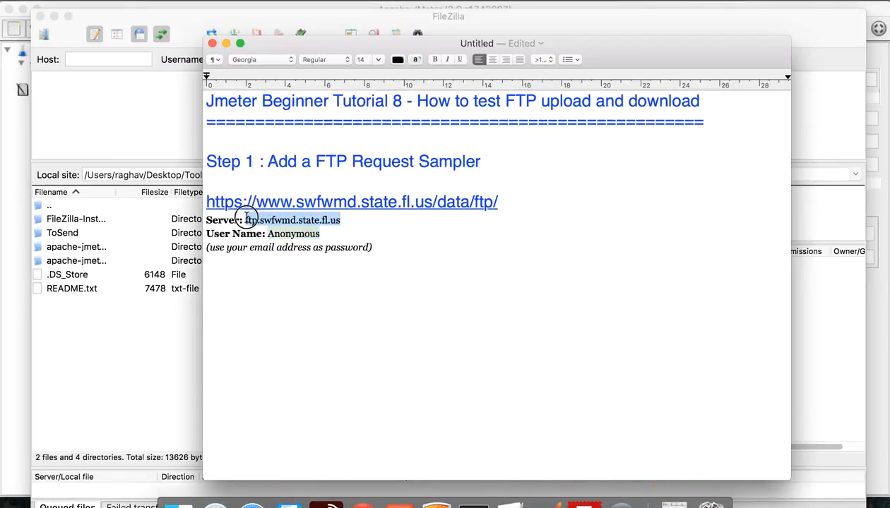
{"action": "key", "text": "super+c"}
{"action": "left_click", "coordinate": [111, 59]}
{"action": "key", "text": "super+v"}
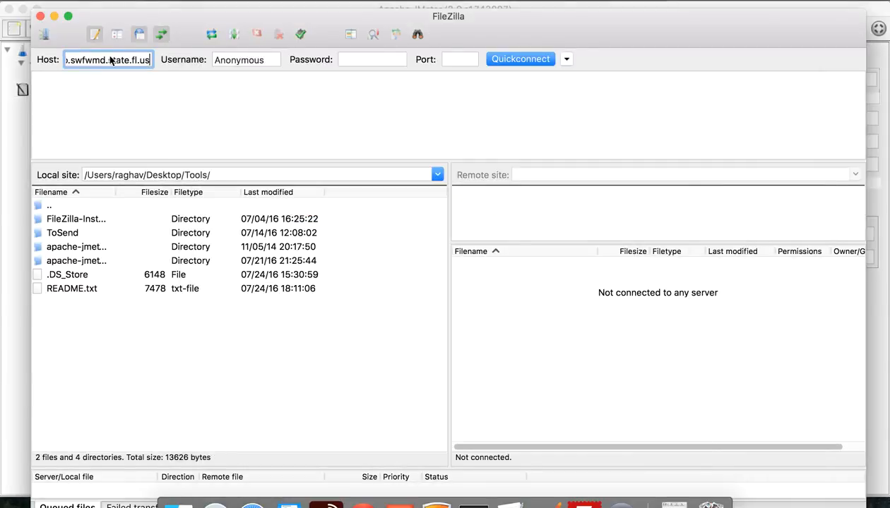
{"action": "left_click", "coordinate": [351, 59]}
{"action": "type", "text": "abc"}
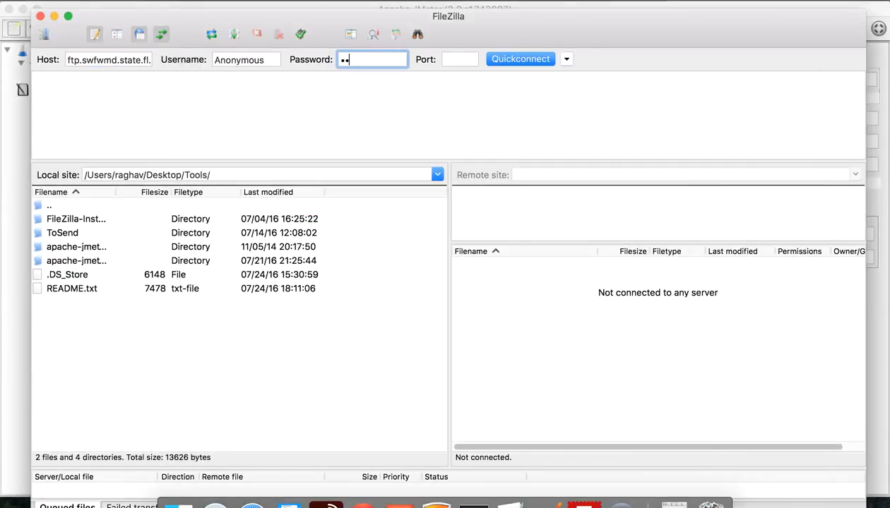
{"action": "type", "text": "defghijklm"}
{"action": "left_click", "coordinate": [523, 61]}
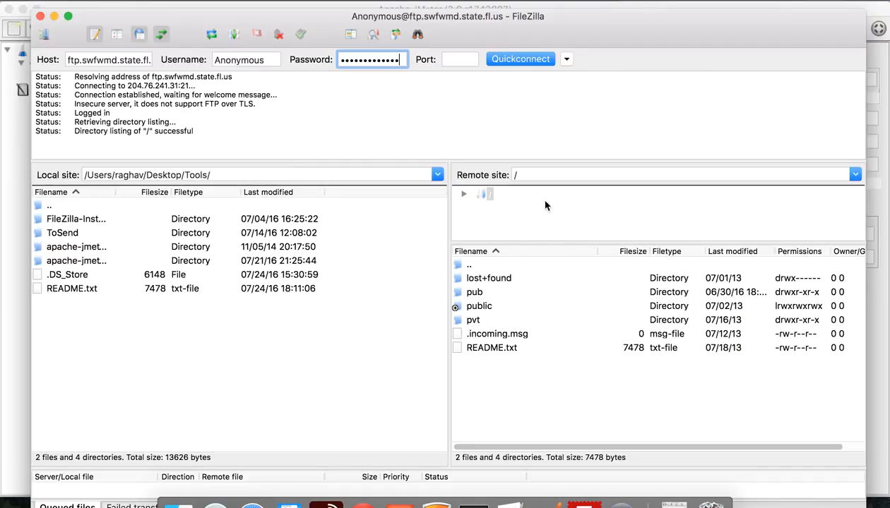
Delete the local README.txt from the Tools folder, keeping the server's README.txt
{"action": "left_click_drag", "start_coordinate": [198, 131], "coordinate": [112, 131]}
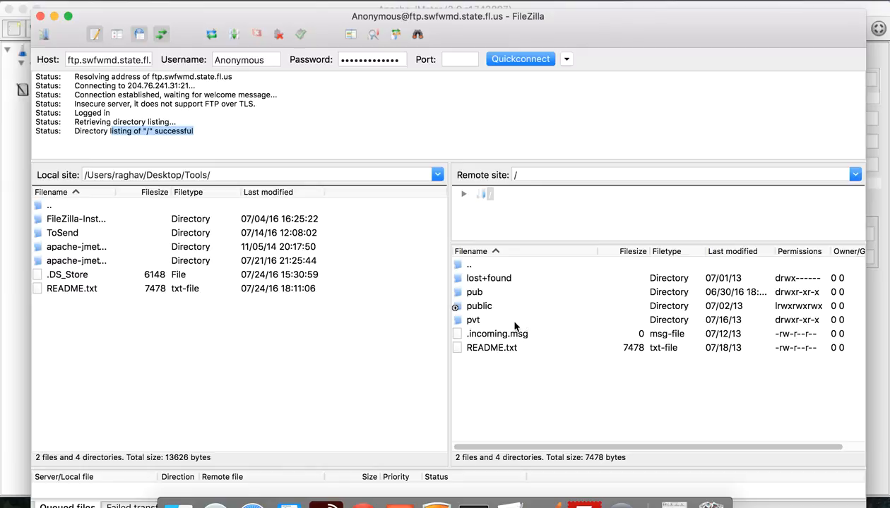
{"action": "left_click", "coordinate": [496, 351]}
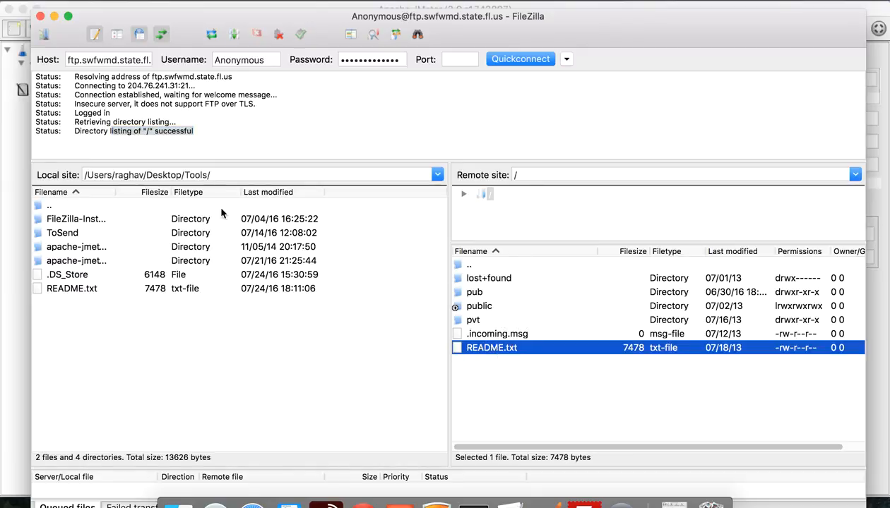
{"action": "left_click", "coordinate": [69, 290]}
{"action": "key", "text": "Delete"}
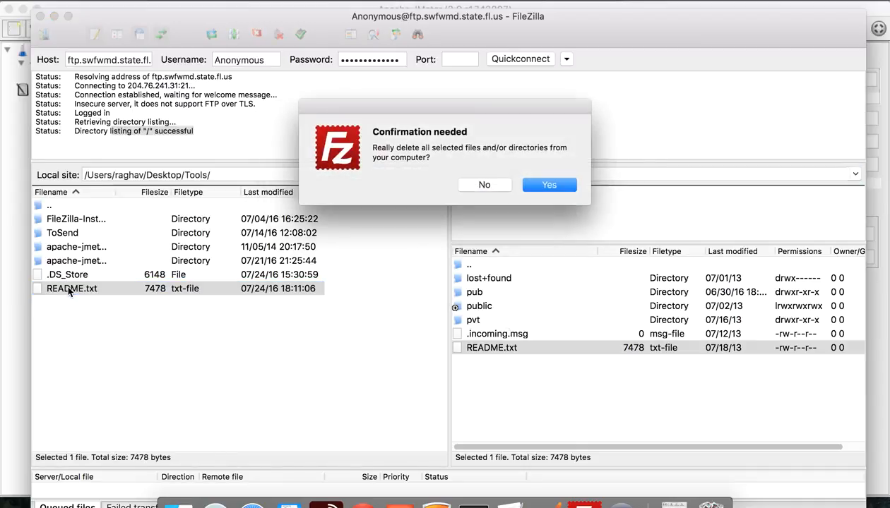
{"action": "key", "text": "Return"}
{"action": "left_click", "coordinate": [495, 344]}
{"action": "left_click", "coordinate": [502, 334]}
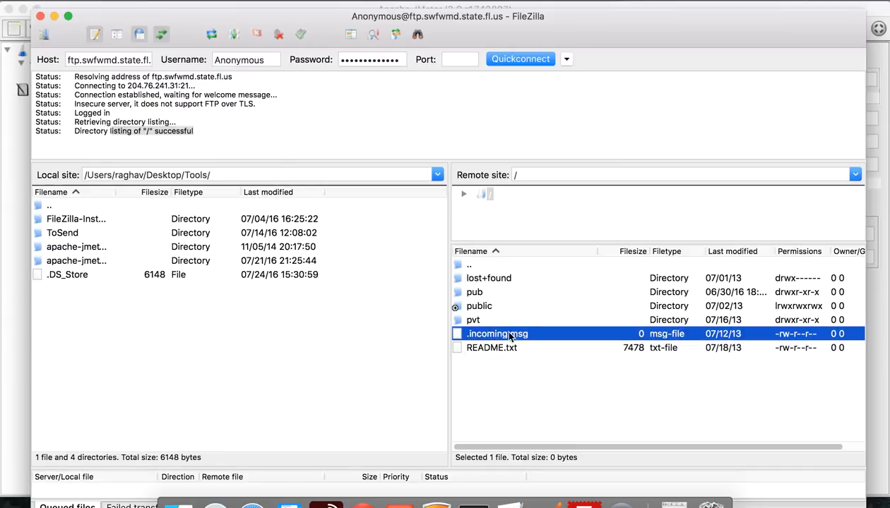
{"action": "left_click", "coordinate": [499, 348]}
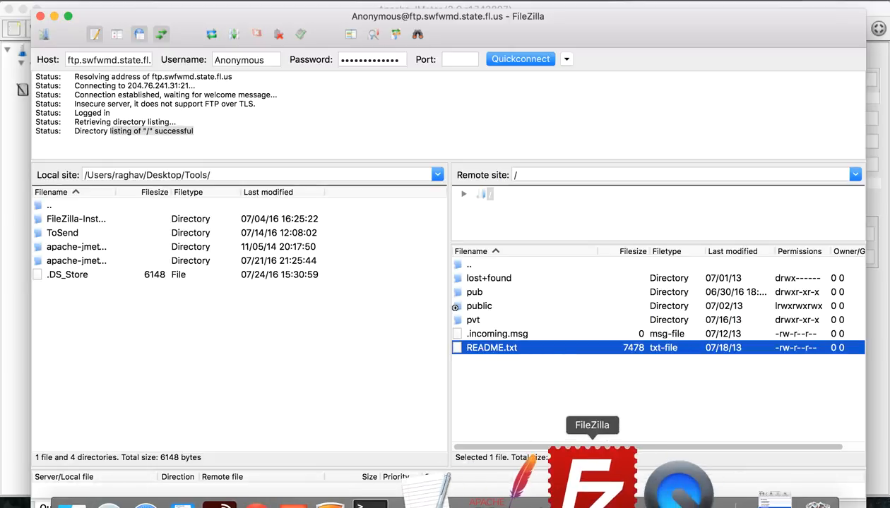
Set the FTP Request's Remote File to /README.txt
{"action": "left_click", "coordinate": [546, 486]}
{"action": "left_click", "coordinate": [303, 142]}
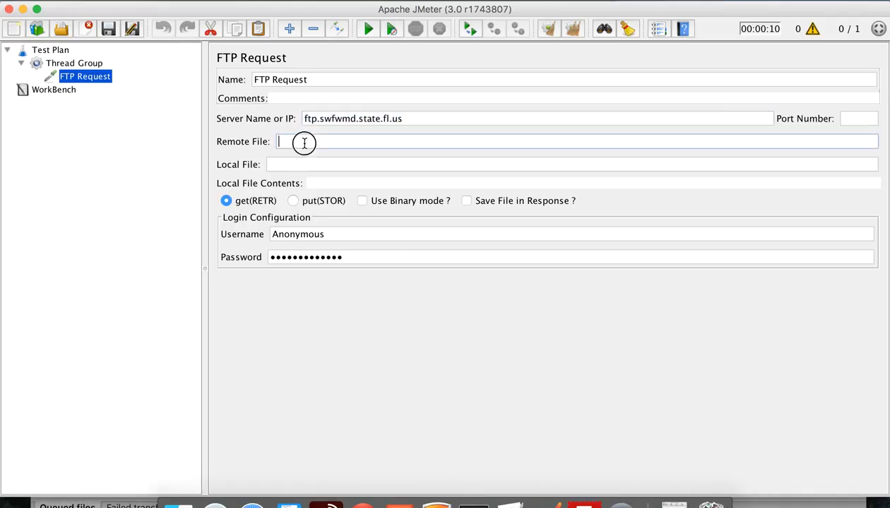
{"action": "type", "text": "/README.txt"}
{"action": "left_click", "coordinate": [296, 164]}
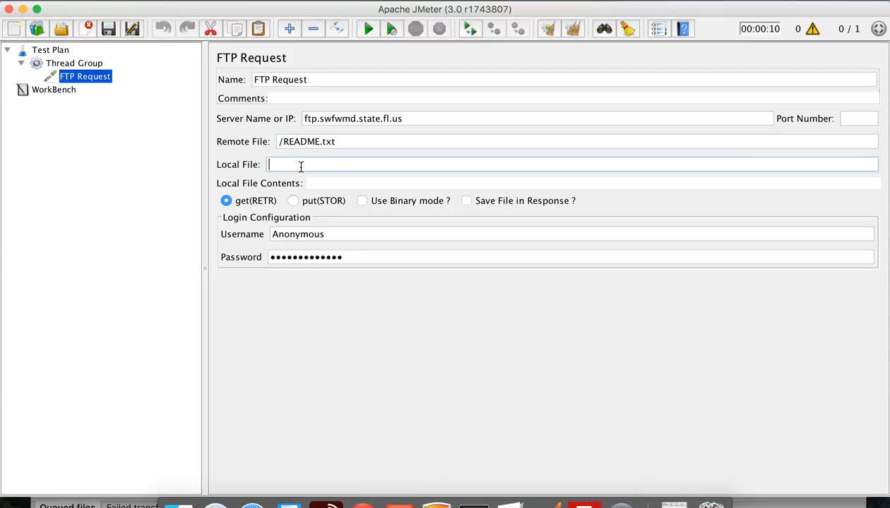
Set Local File to the Tools folder path from FileZilla followed by README
{"action": "left_click", "coordinate": [258, 162]}
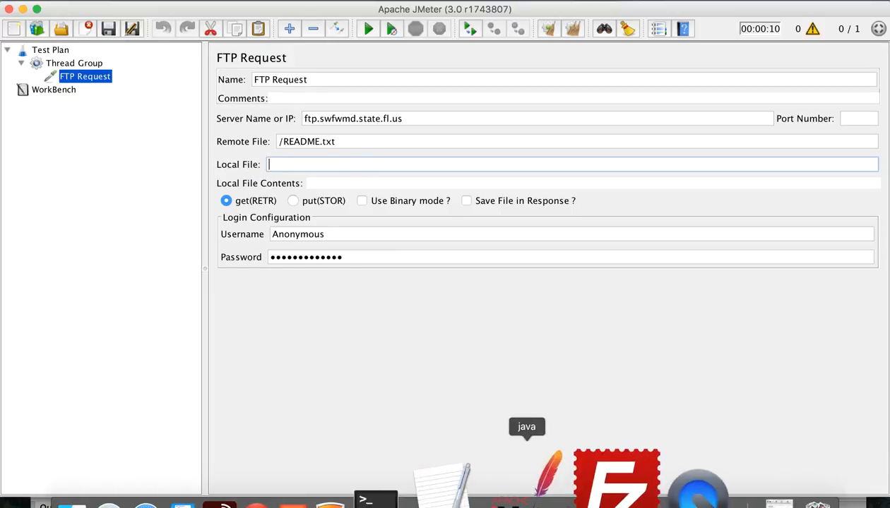
{"action": "left_click", "coordinate": [588, 472]}
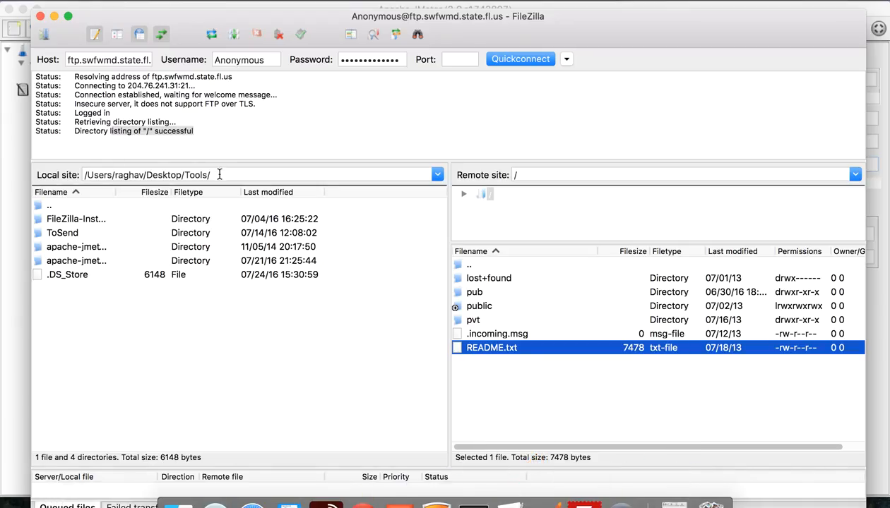
{"action": "left_click_drag", "start_coordinate": [218, 174], "coordinate": [1, 174]}
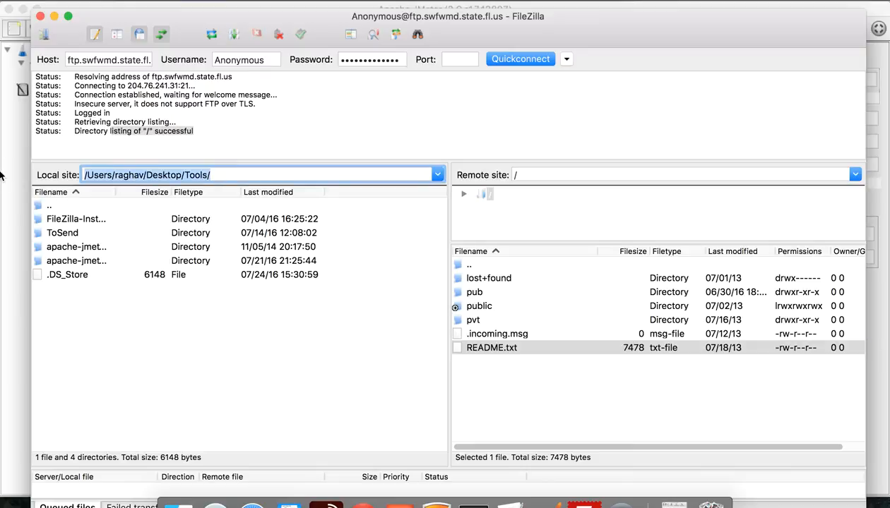
{"action": "left_click", "coordinate": [558, 503]}
{"action": "left_click", "coordinate": [281, 160]}
{"action": "key", "text": "super+v"}
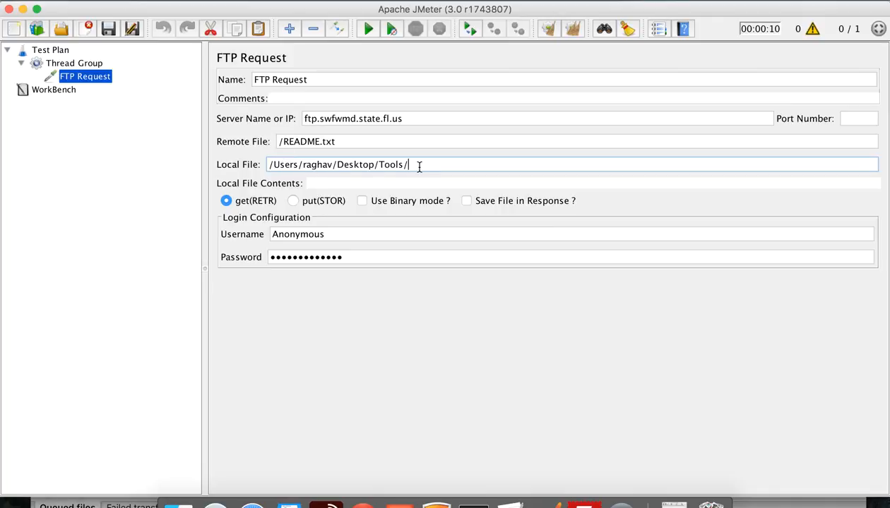
{"action": "type", "text": "README.txt"}
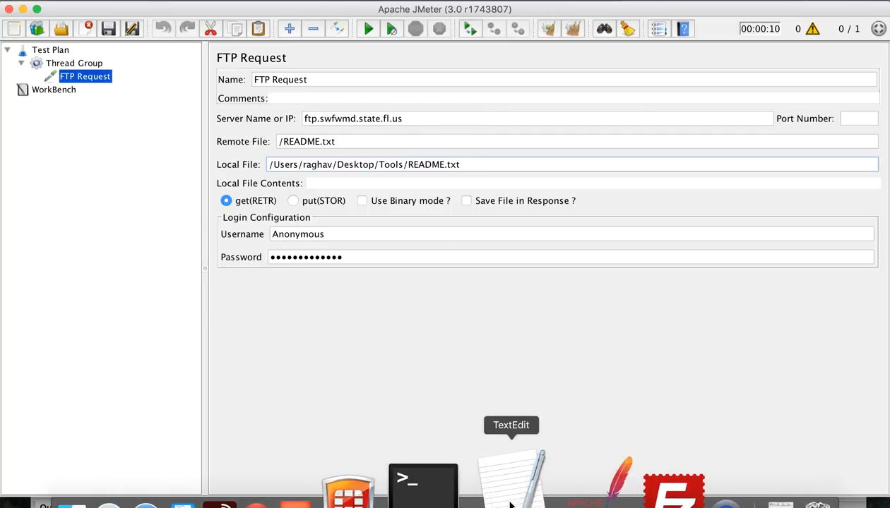
{"action": "left_click", "coordinate": [513, 482]}
Insert 'Step 2 : Add FTP connection parameters' above the URL in the notes
{"action": "left_click", "coordinate": [385, 255]}
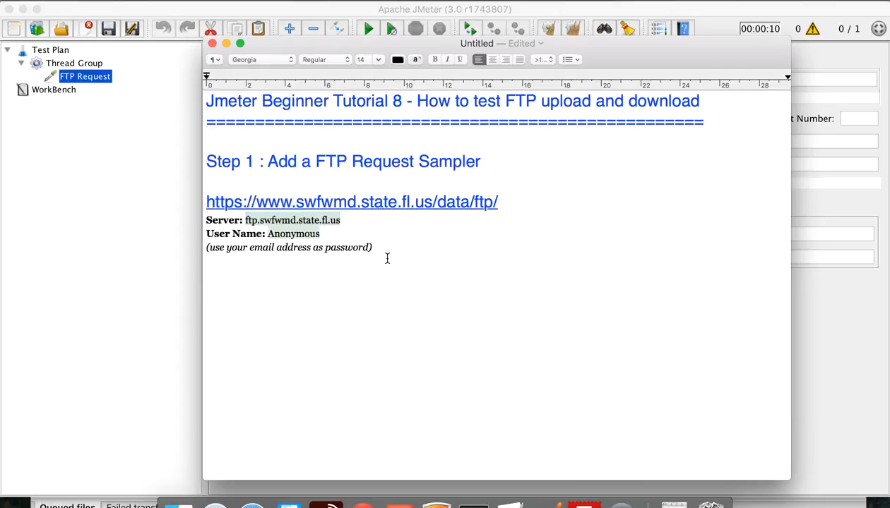
{"action": "key", "text": "Return"}
{"action": "type", "text": "Step"}
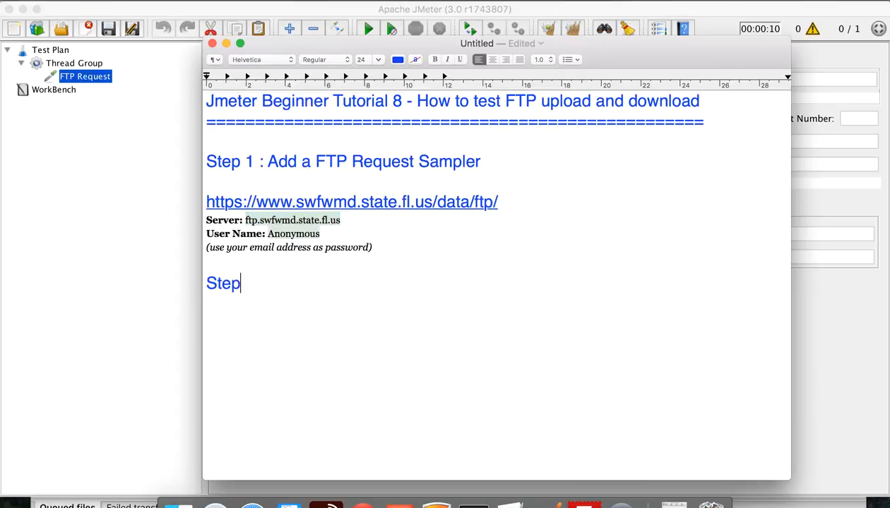
{"action": "left_click_drag", "start_coordinate": [368, 273], "coordinate": [182, 273]}
{"action": "key", "text": "BackSpace"}
{"action": "left_click", "coordinate": [225, 186]}
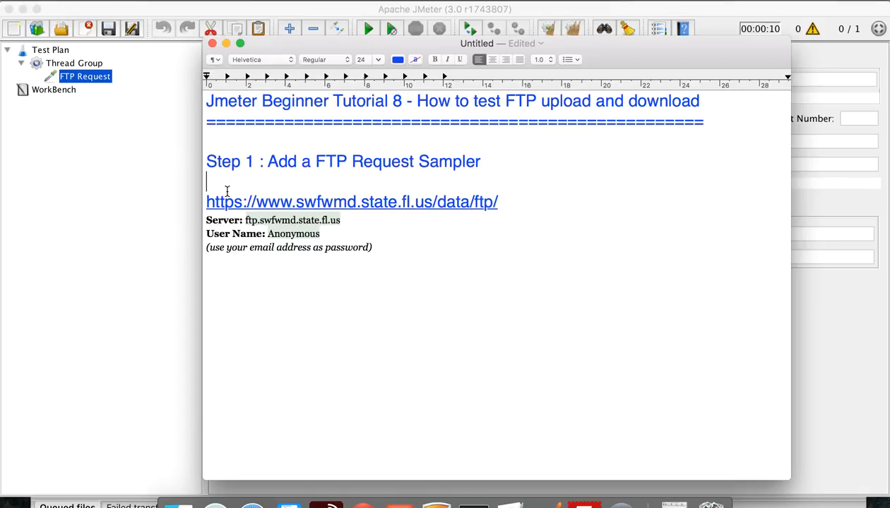
{"action": "key", "text": "Return"}
{"action": "type", "text": "Step 2"}
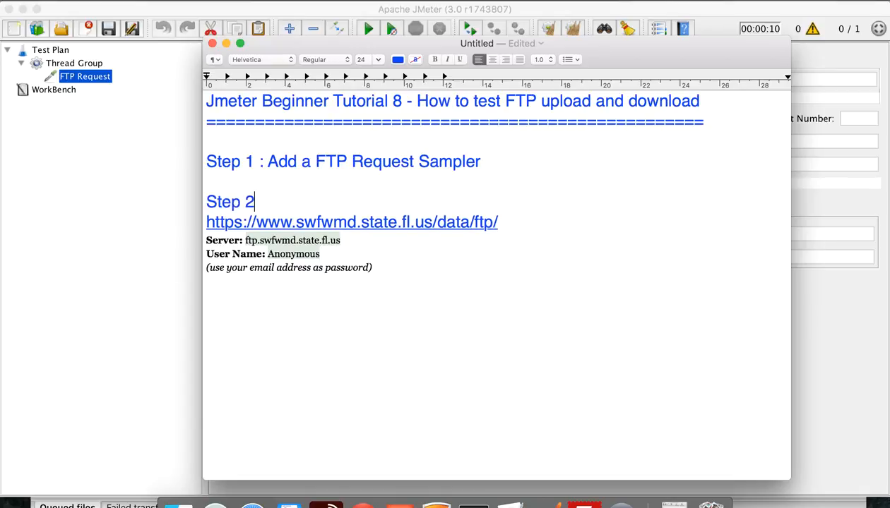
{"action": "type", "text": " : Add FTP co"}
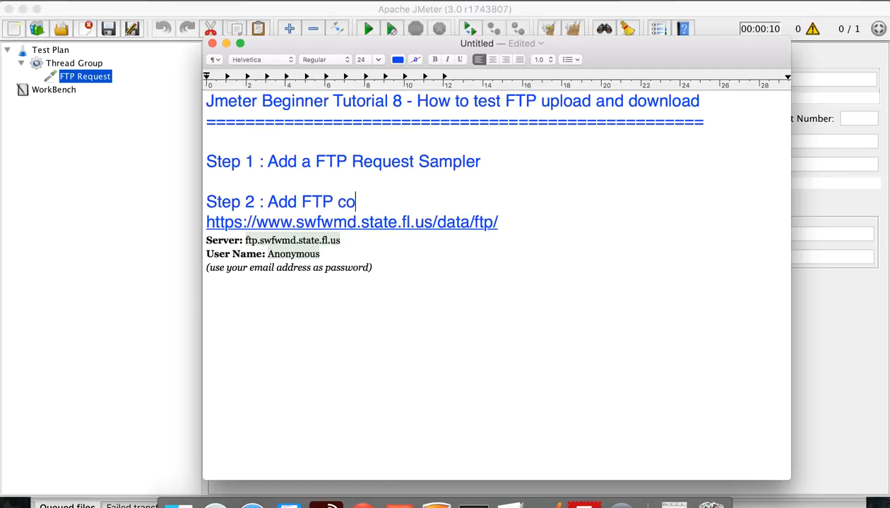
{"action": "type", "text": "nnection p"}
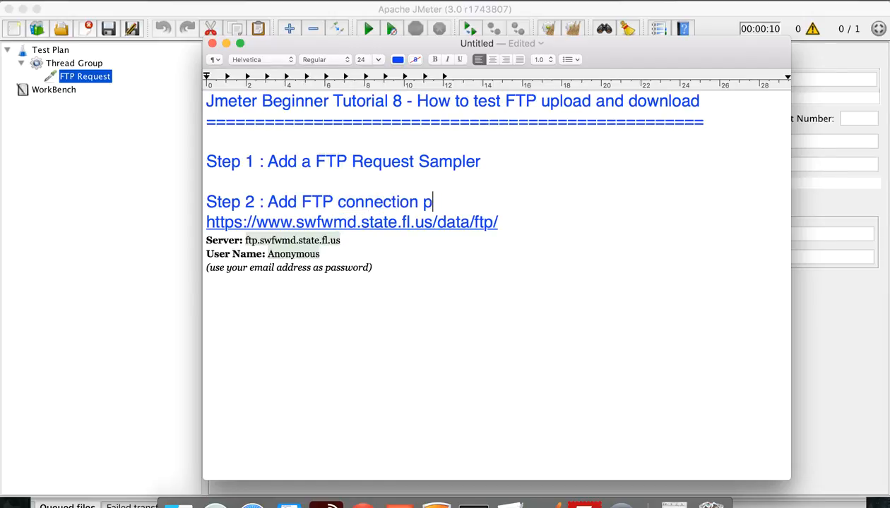
{"action": "type", "text": "arameters"}
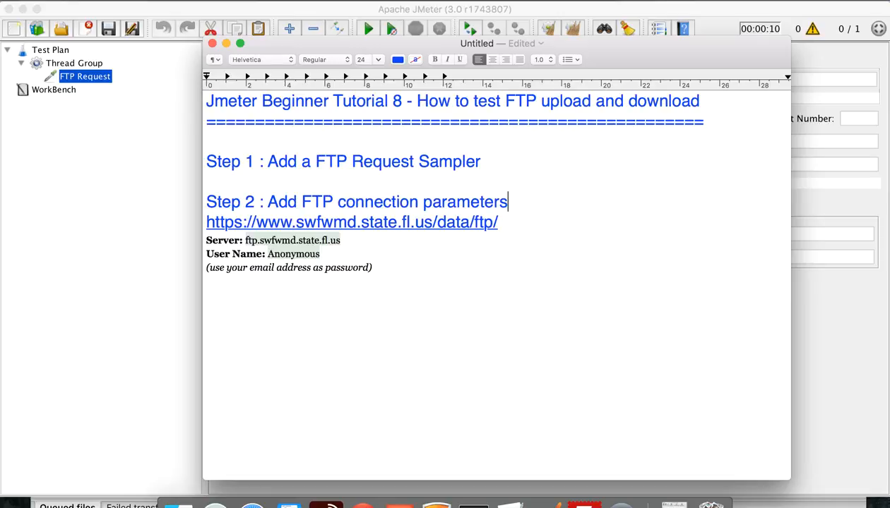
{"action": "key", "text": "Return"}
Add 'Step 3 : Test a FTP GET and validate' as the final line
{"action": "left_click", "coordinate": [253, 323]}
{"action": "type", "text": "Step 3 "}
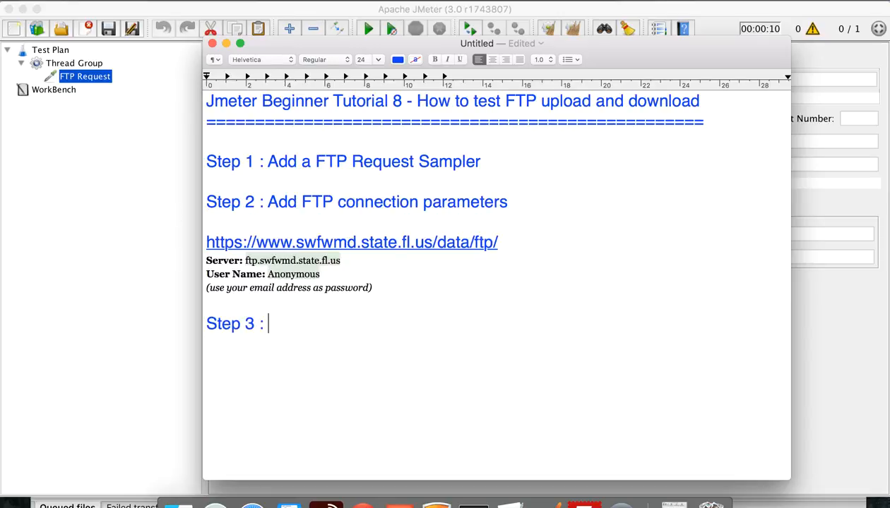
{"action": "type", "text": ": Test a G"}
{"action": "key", "text": "BackSpace"}
{"action": "type", "text": "FTp"}
{"action": "key", "text": "BackSpace"}
{"action": "type", "text": "P GET"}
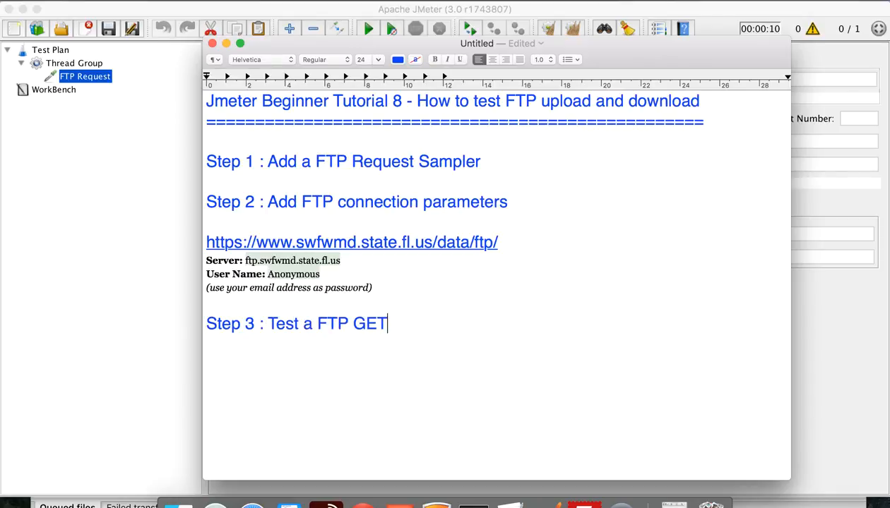
{"action": "type", "text": " and validate"}
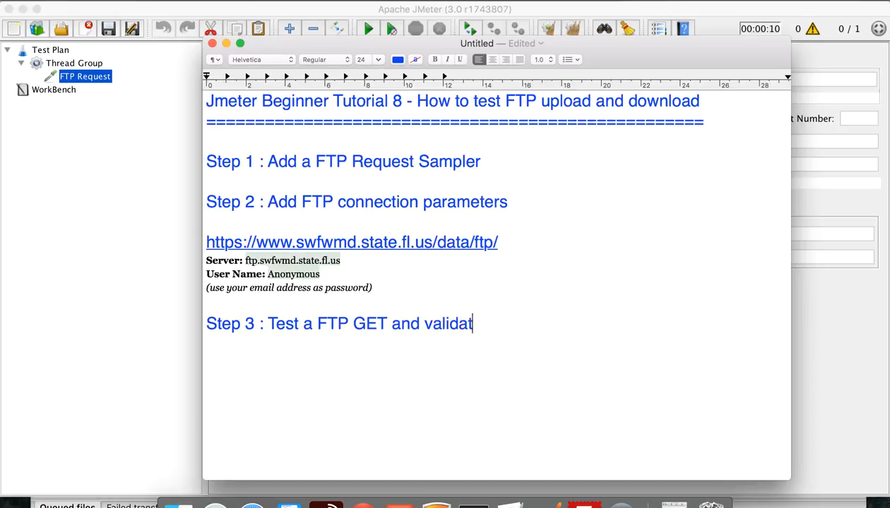
Add a View Results Tree listener to the Thread Group
{"action": "left_click", "coordinate": [156, 245]}
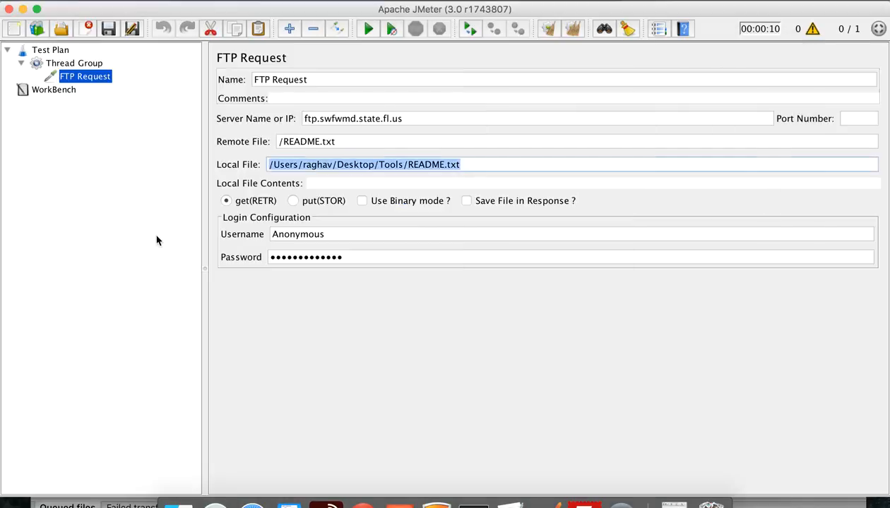
{"action": "left_click", "coordinate": [83, 65]}
{"action": "right_click", "coordinate": [85, 69]}
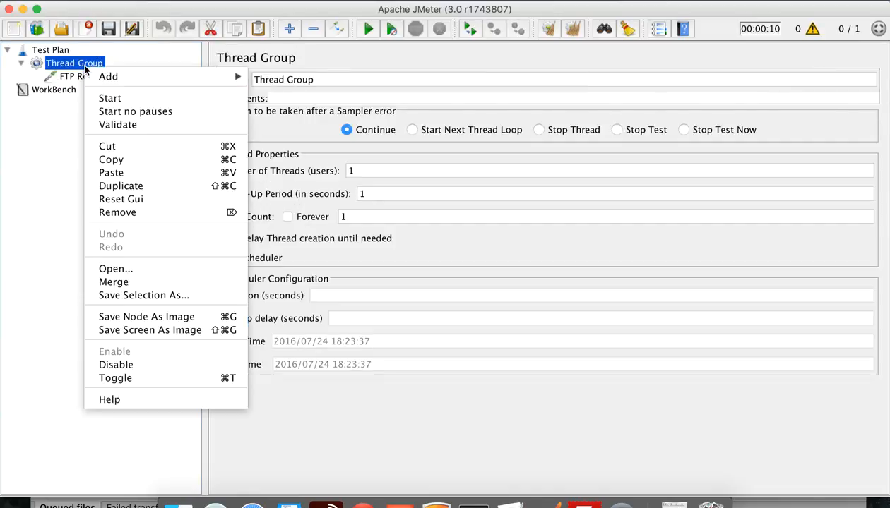
{"action": "mouse_move", "coordinate": [108, 73]}
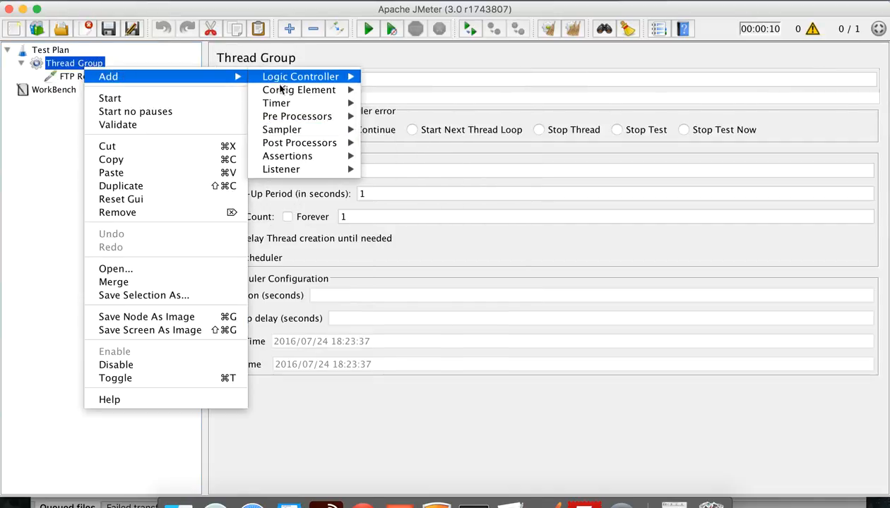
{"action": "mouse_move", "coordinate": [286, 106]}
{"action": "mouse_move", "coordinate": [288, 170]}
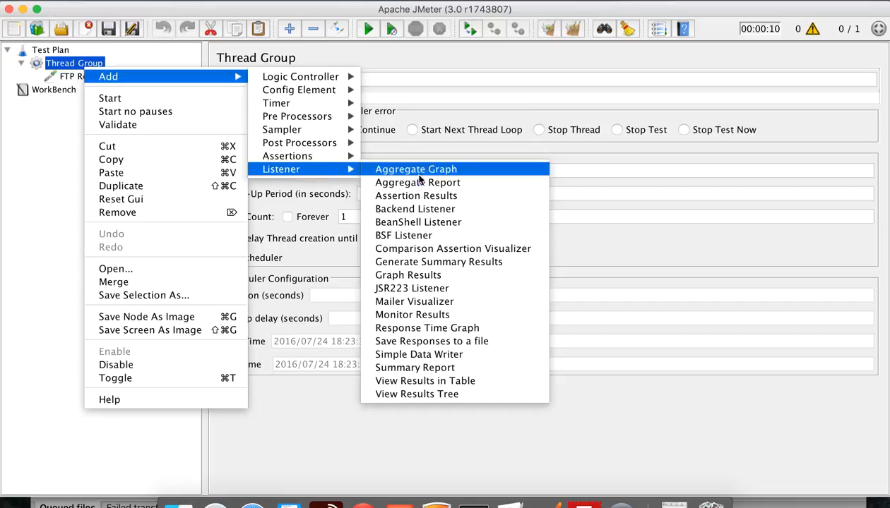
{"action": "left_click", "coordinate": [434, 395]}
Add a View Results in Table listener to the Thread Group, then select FTP Request
{"action": "left_click", "coordinate": [96, 81]}
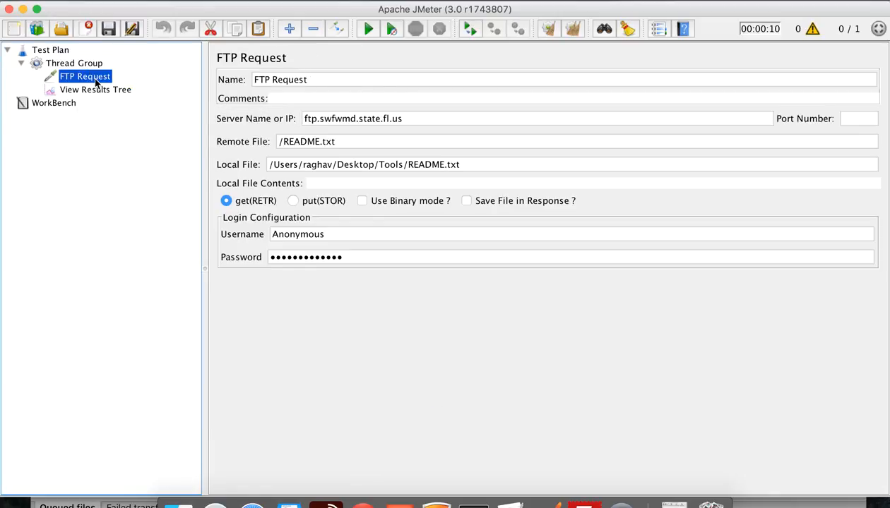
{"action": "left_click", "coordinate": [82, 67]}
{"action": "right_click", "coordinate": [82, 67]}
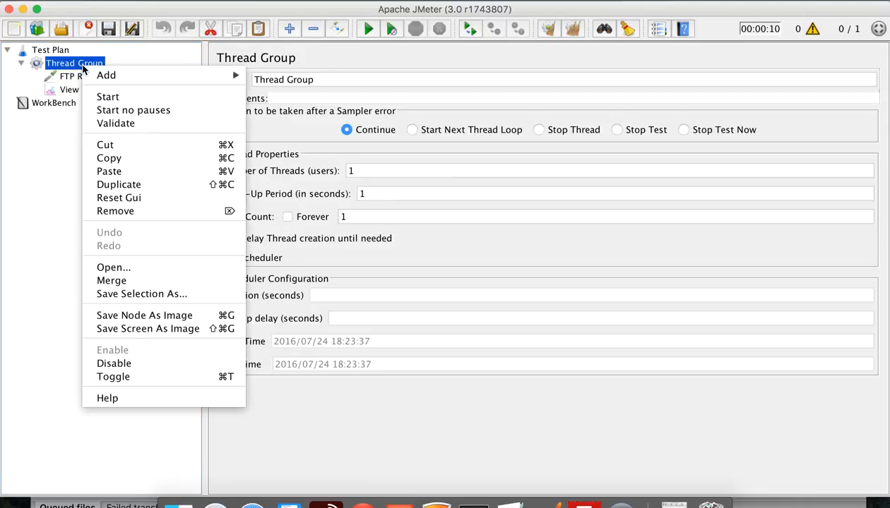
{"action": "mouse_move", "coordinate": [108, 76]}
{"action": "mouse_move", "coordinate": [290, 168]}
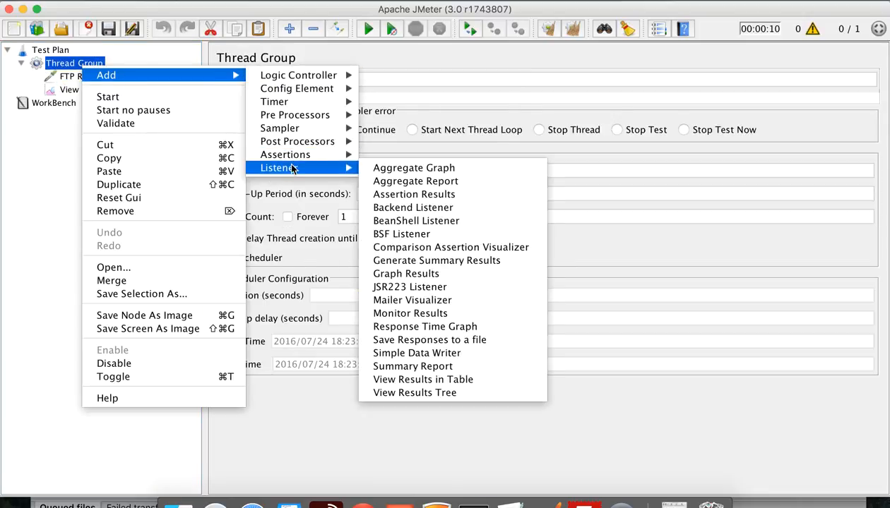
{"action": "left_click", "coordinate": [430, 382]}
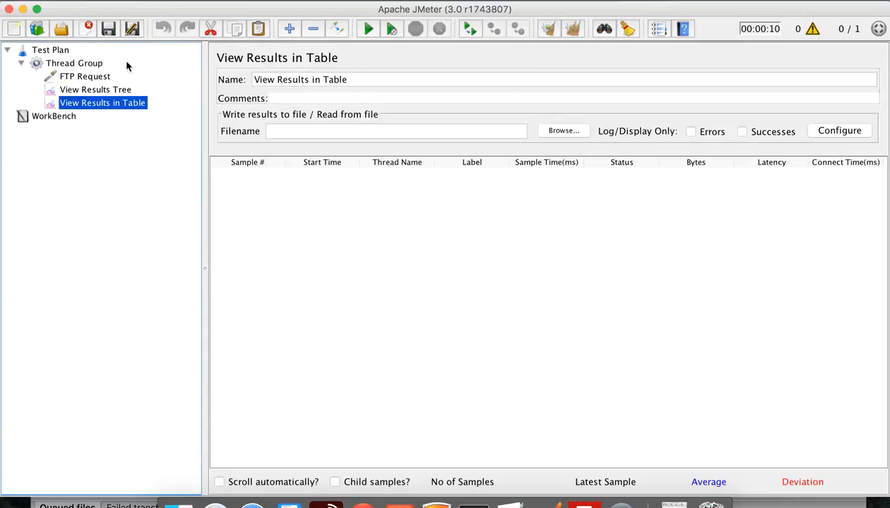
{"action": "left_click", "coordinate": [90, 80]}
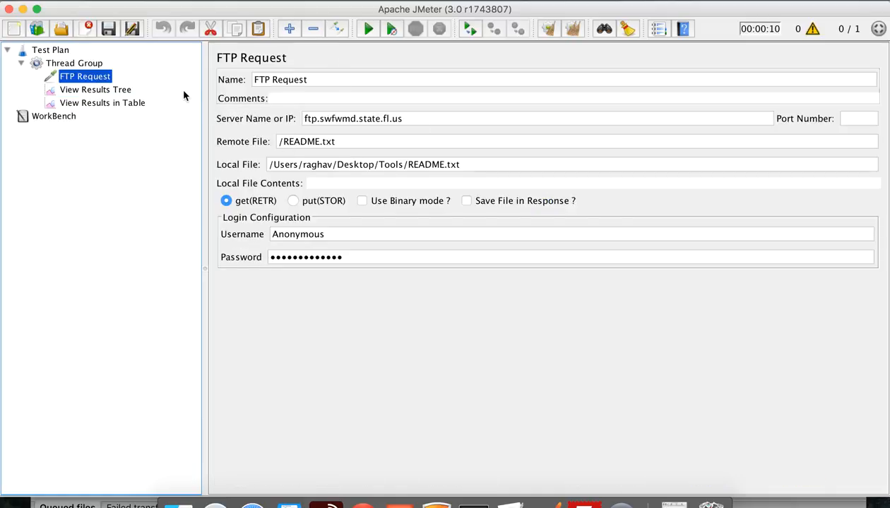
Start the run, save the plan as FTP Request.jmx, and view View Results Tree
{"action": "left_click", "coordinate": [368, 29]}
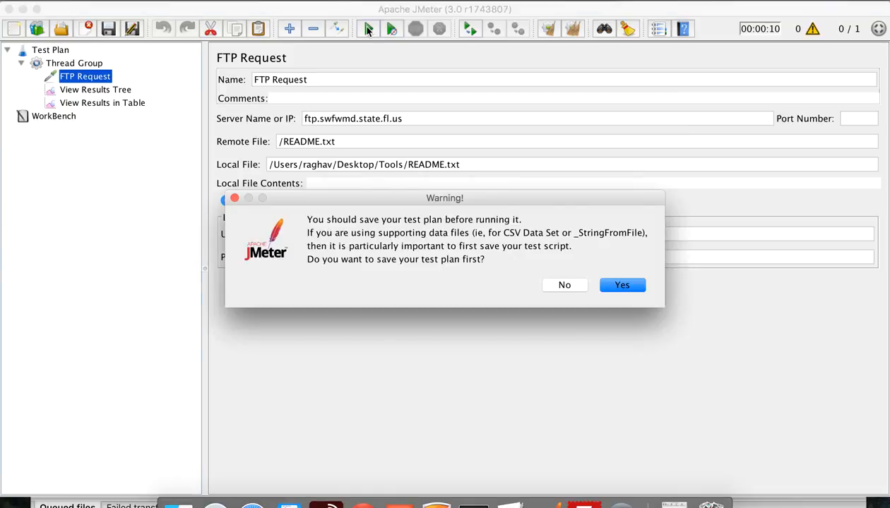
{"action": "left_click", "coordinate": [622, 287]}
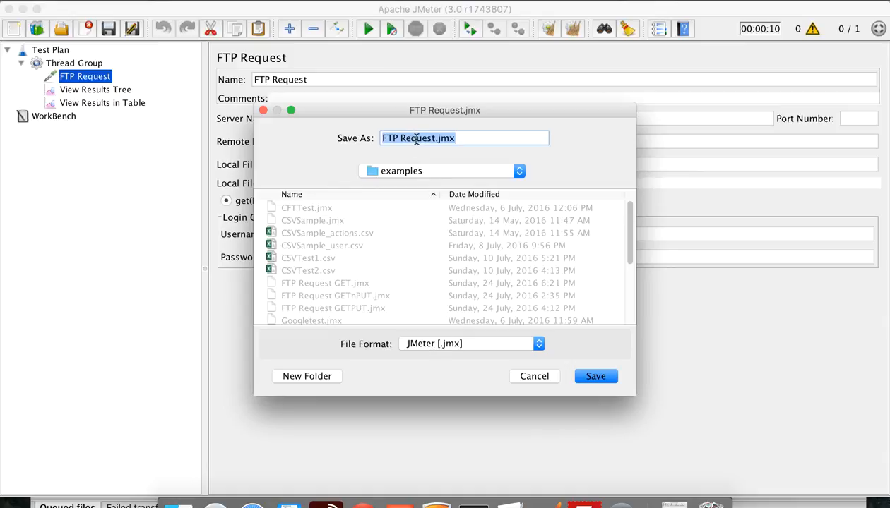
{"action": "left_click", "coordinate": [596, 376]}
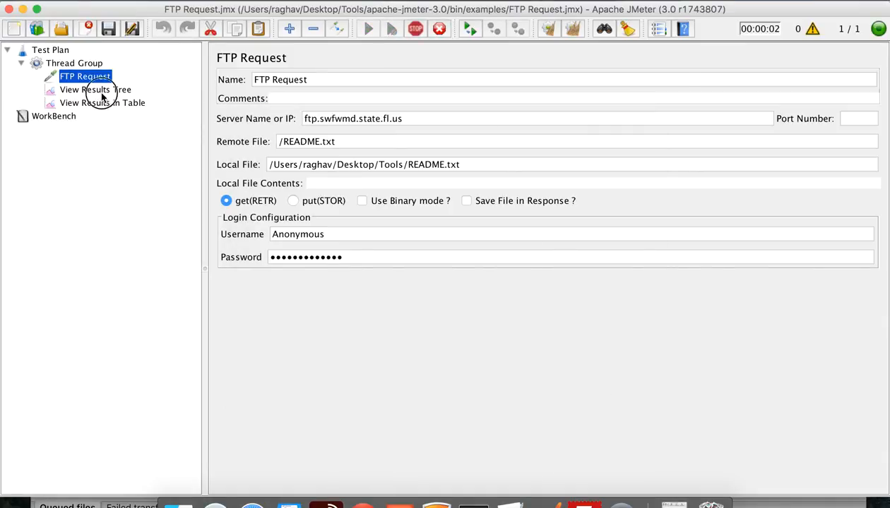
{"action": "left_click", "coordinate": [99, 91]}
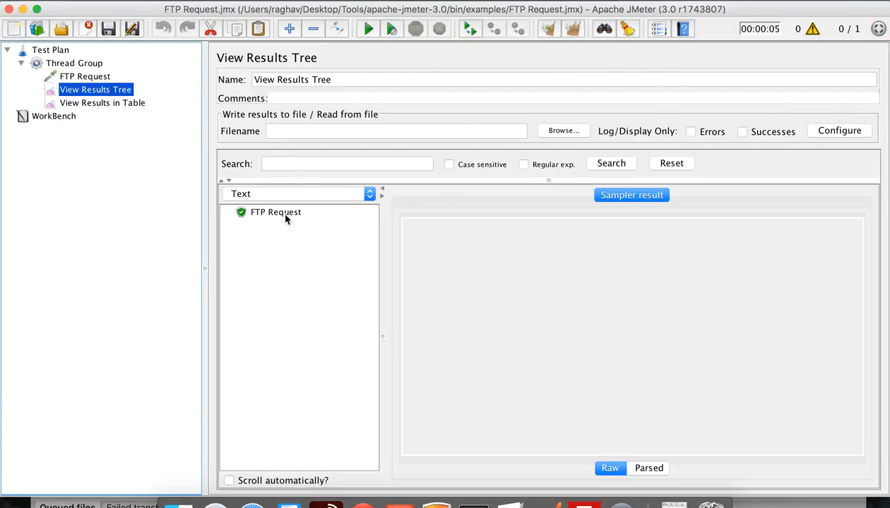
Check the FTP Request result shows response code 200, then view the table and Thread Group
{"action": "left_click", "coordinate": [286, 218]}
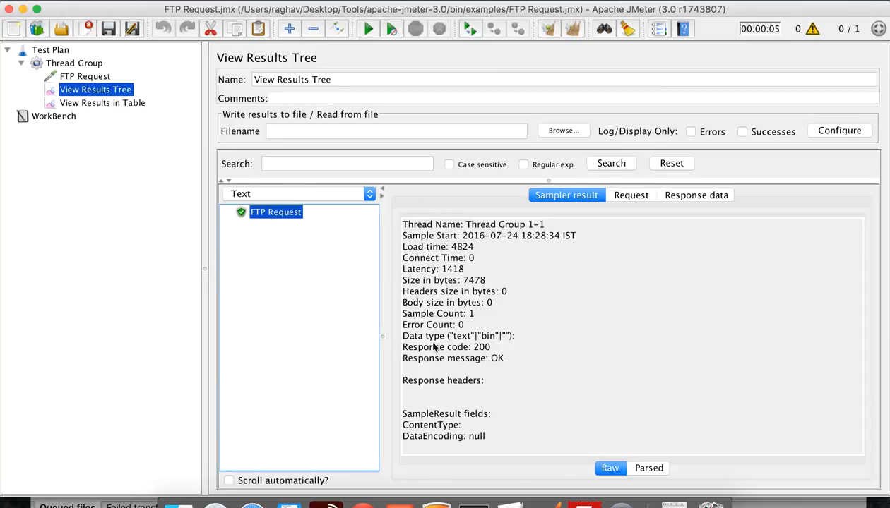
{"action": "left_click_drag", "start_coordinate": [471, 347], "coordinate": [491, 347]}
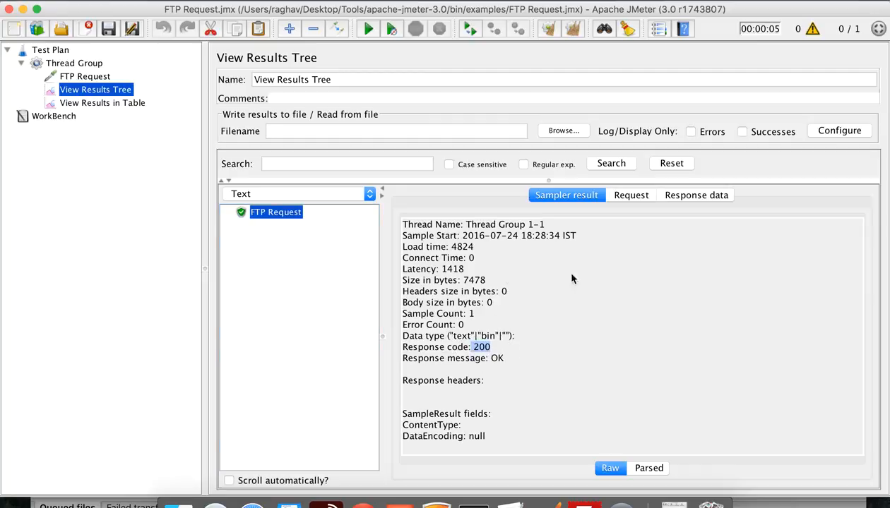
{"action": "left_click", "coordinate": [102, 104]}
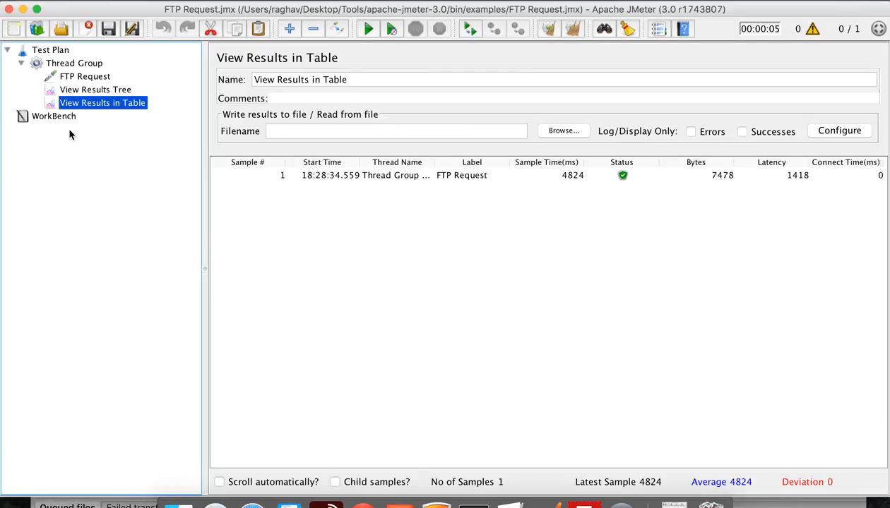
{"action": "left_click", "coordinate": [91, 68]}
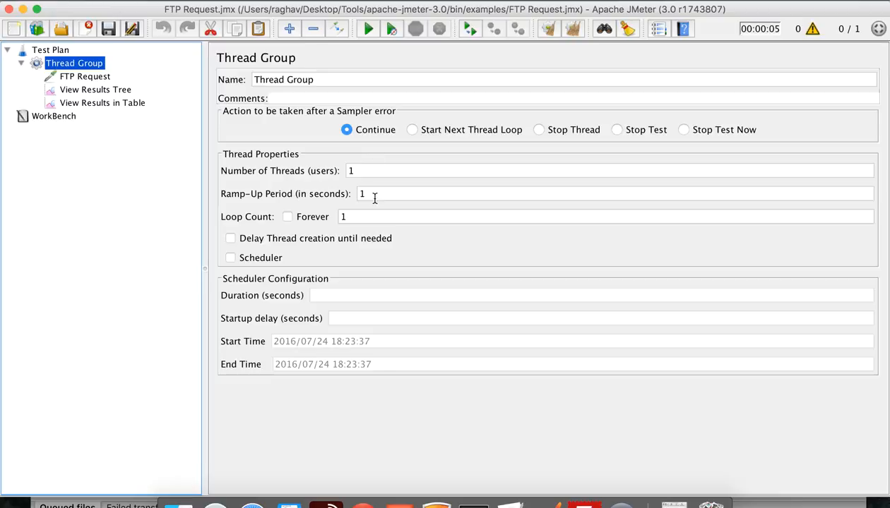
Run the test plan with 5 threads while watching View Results Tree
{"action": "double_click", "coordinate": [349, 170]}
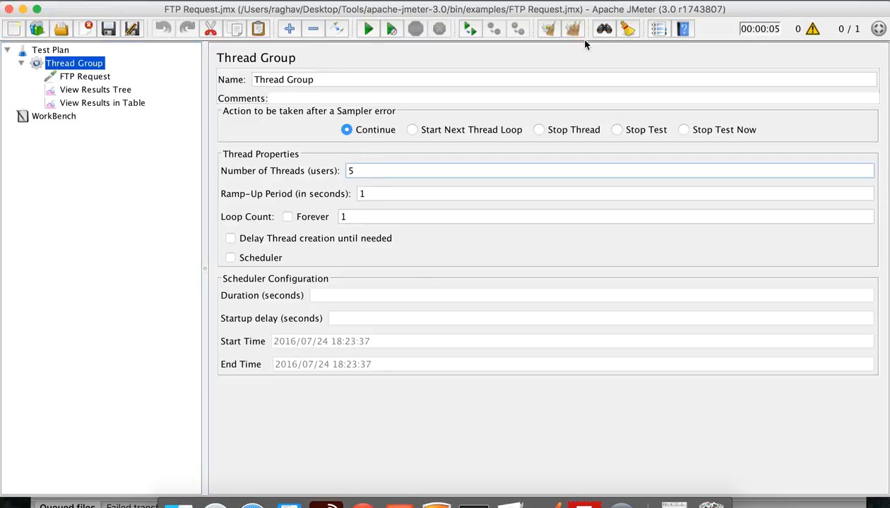
{"action": "left_click", "coordinate": [113, 90]}
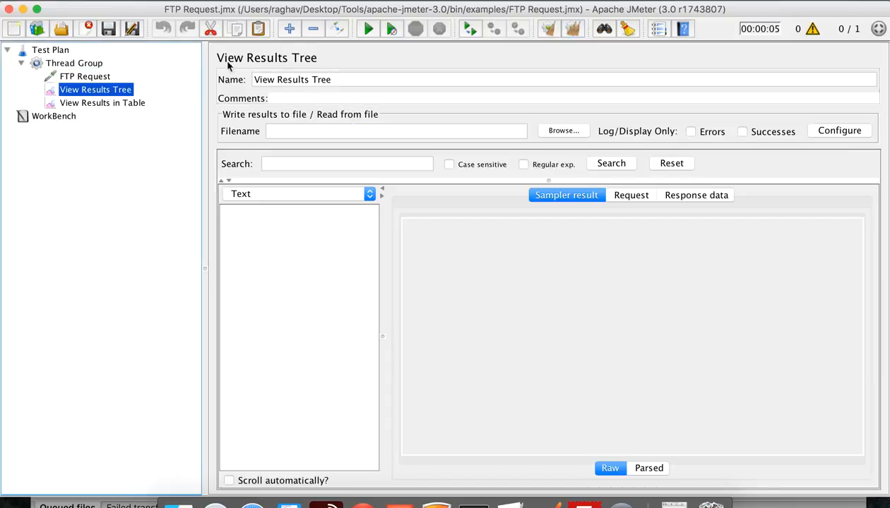
{"action": "left_click", "coordinate": [367, 29]}
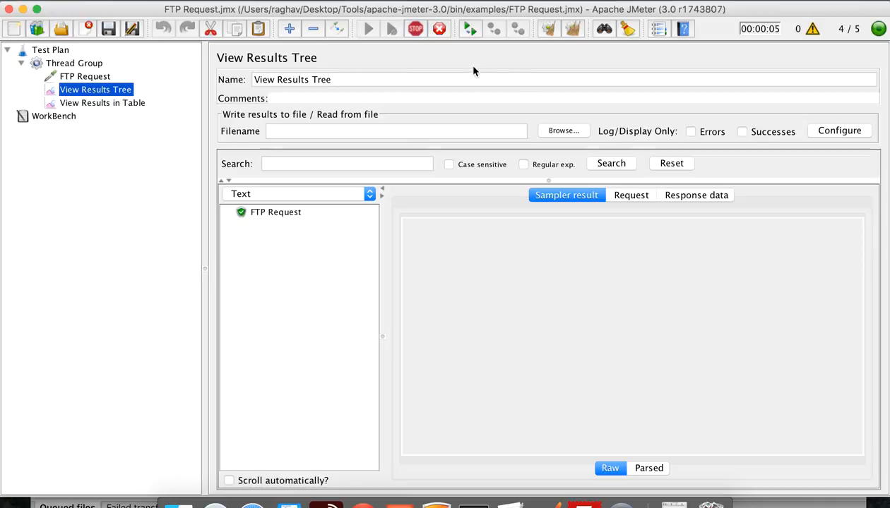
Inspect all five FTP Request results to confirm each succeeded
{"action": "left_click", "coordinate": [275, 212]}
{"action": "left_click", "coordinate": [275, 225]}
{"action": "left_click", "coordinate": [277, 238]}
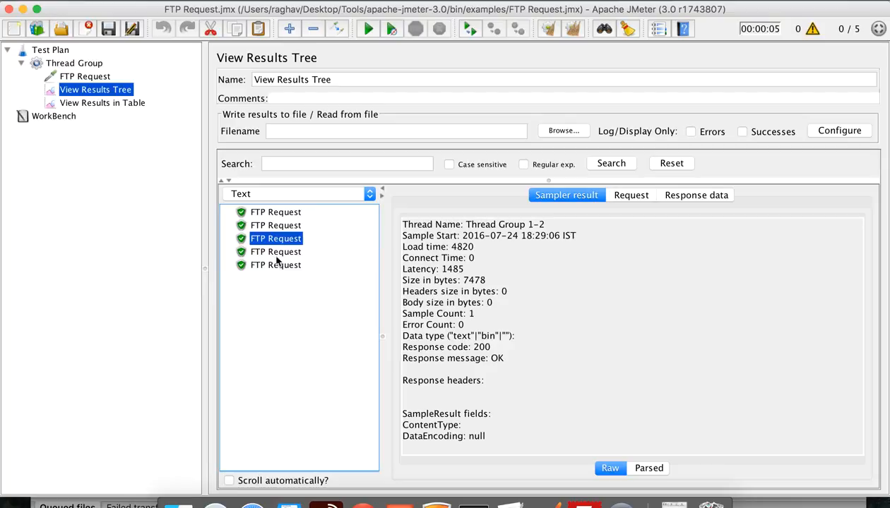
{"action": "left_click", "coordinate": [276, 252]}
{"action": "left_click", "coordinate": [275, 265]}
{"action": "left_click", "coordinate": [274, 213]}
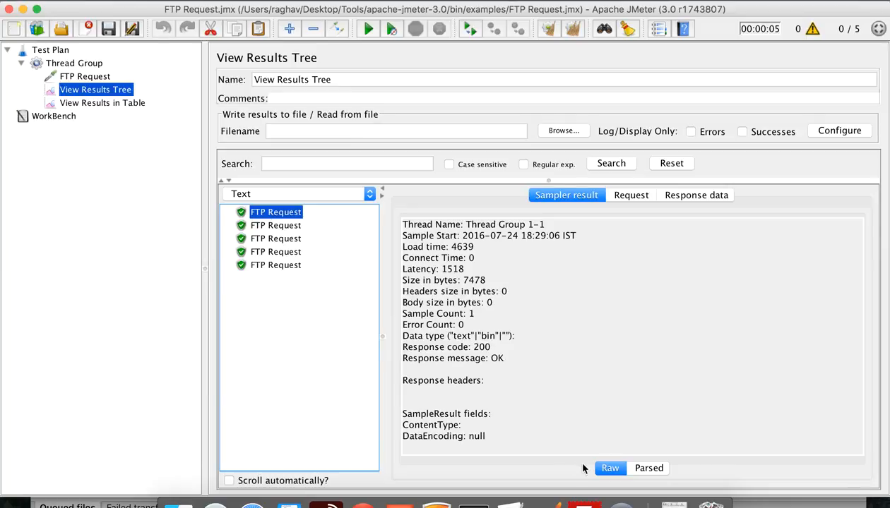
{"action": "left_click", "coordinate": [577, 502]}
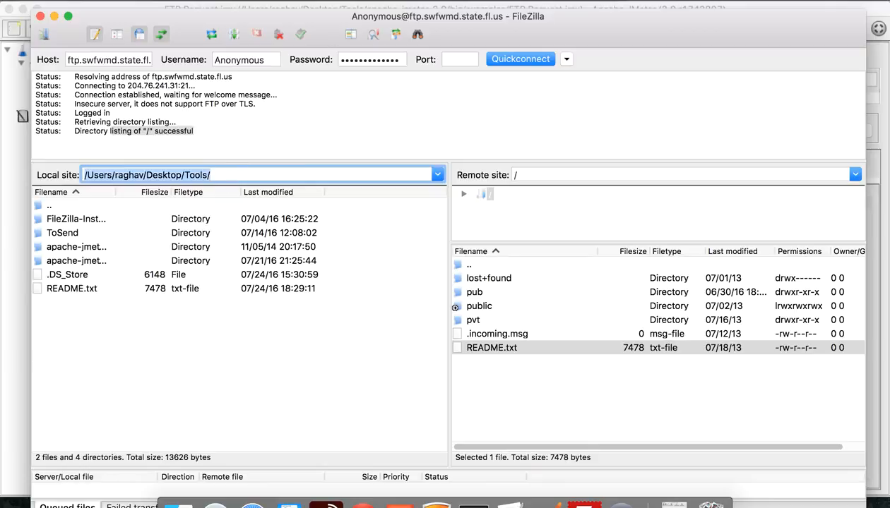
Compare the local and remote README.txt sizes (7478 bytes), then return to JMeter
{"action": "left_click", "coordinate": [93, 291]}
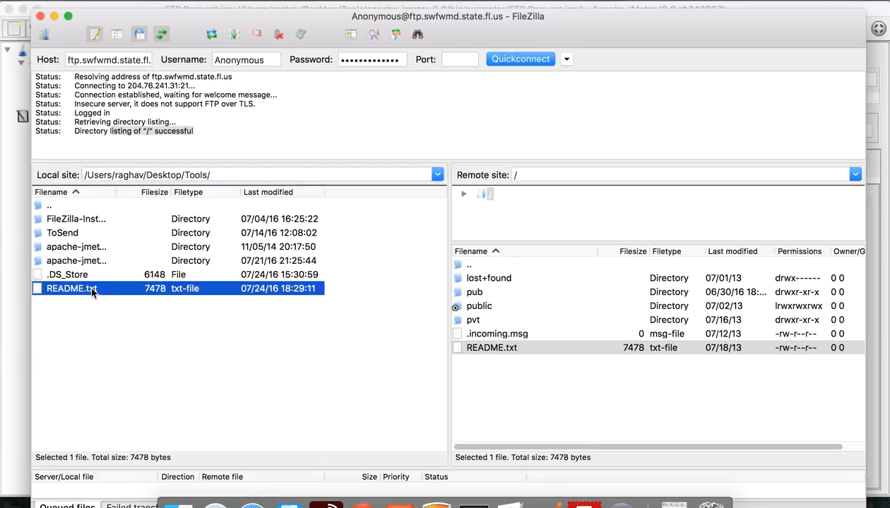
{"action": "left_click", "coordinate": [507, 351]}
{"action": "left_click", "coordinate": [150, 293]}
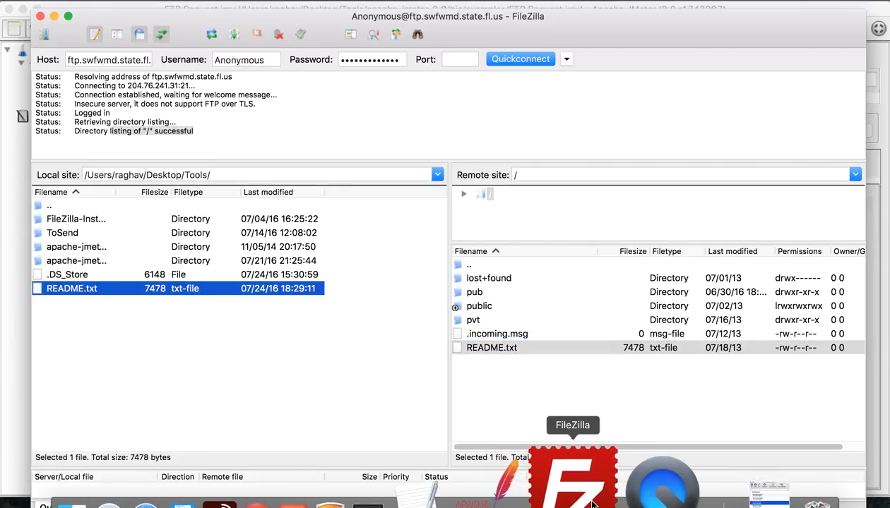
{"action": "left_click", "coordinate": [553, 498]}
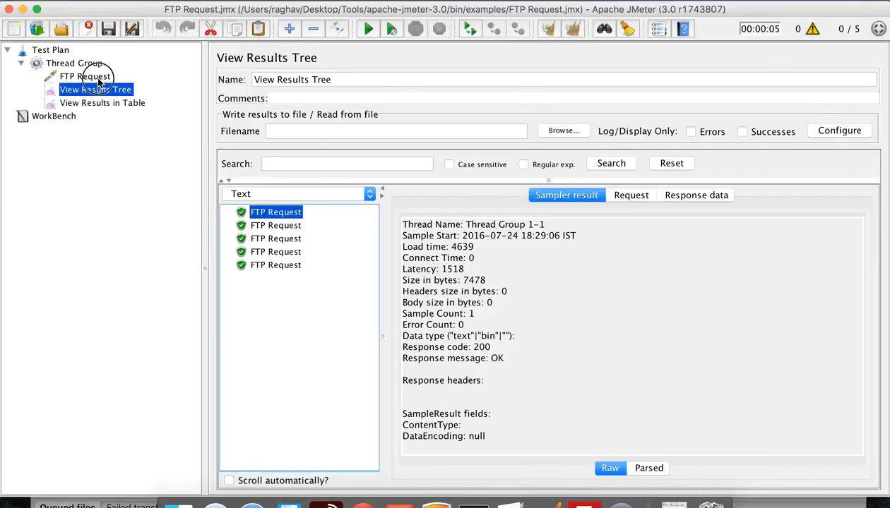
Append ' GET' to the FTP Request sampler's Name so it reads 'FTP Request GET'
{"action": "left_click", "coordinate": [95, 77]}
{"action": "left_click", "coordinate": [328, 84]}
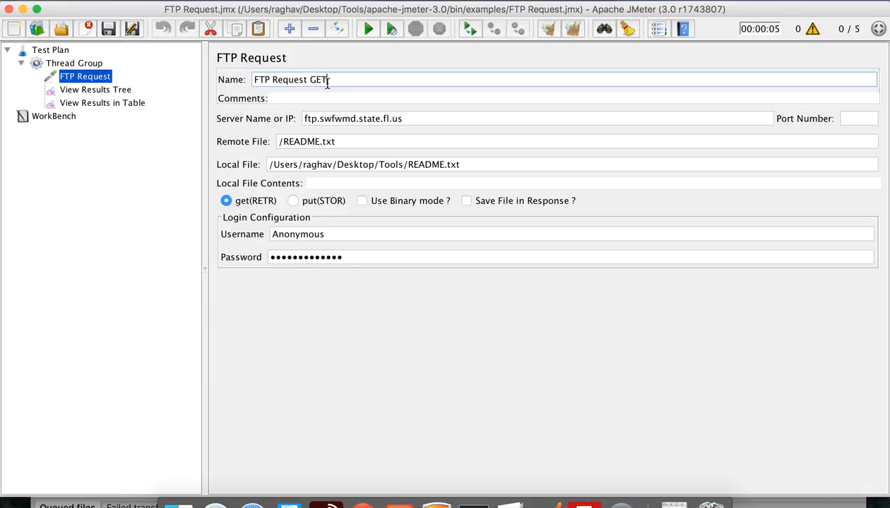
{"action": "left_click", "coordinate": [104, 89]}
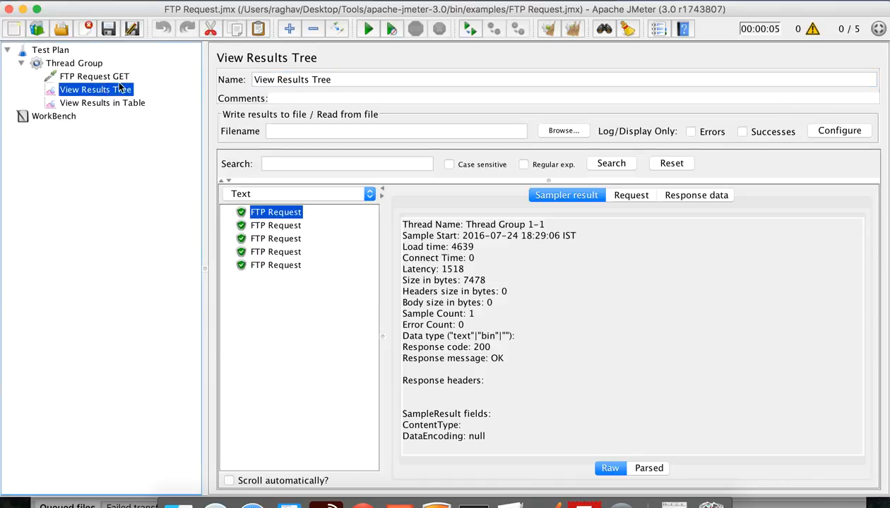
{"action": "left_click", "coordinate": [116, 80]}
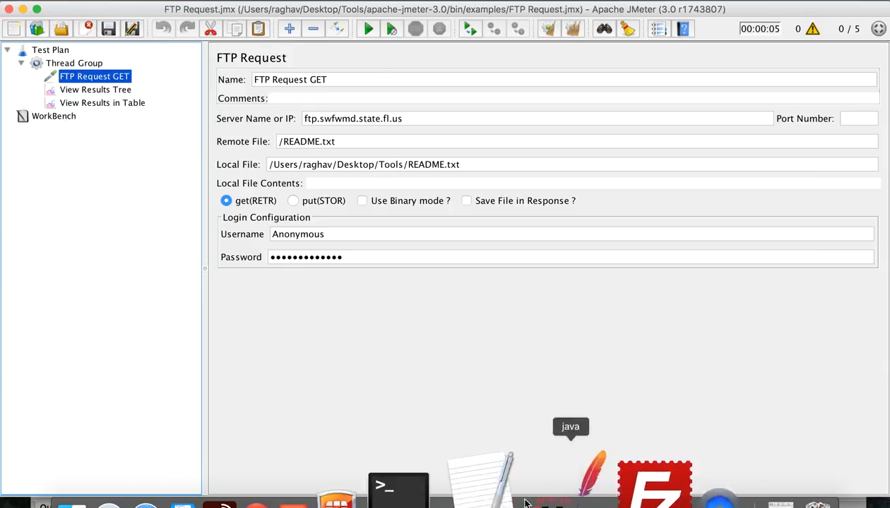
{"action": "left_click", "coordinate": [492, 471]}
Add the line 'Step 4 : Test a FTP POST and validate' below Step 3 in the notes
{"action": "type", "text": "STE"}
{"action": "key", "text": "BackSpace"}
{"action": "key", "text": "BackSpace"}
{"action": "type", "text": "tep 4 : Test"}
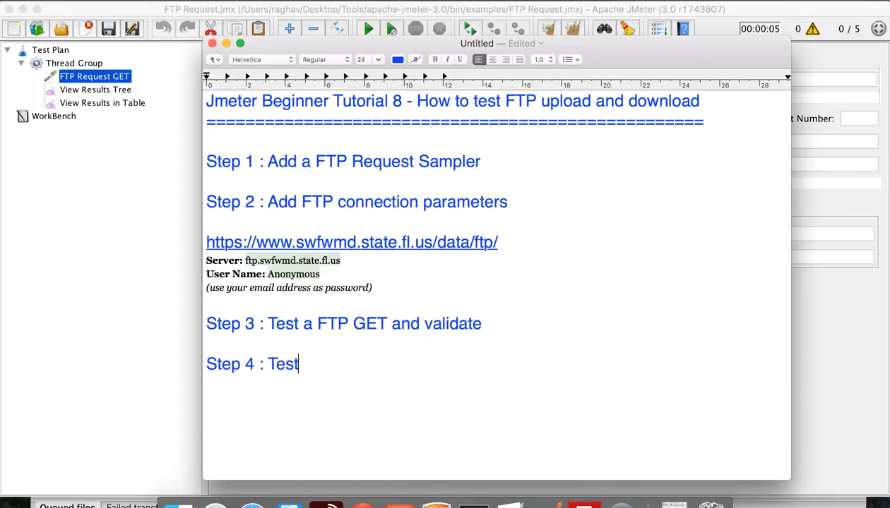
{"action": "type", "text": " a FTP POST and v"}
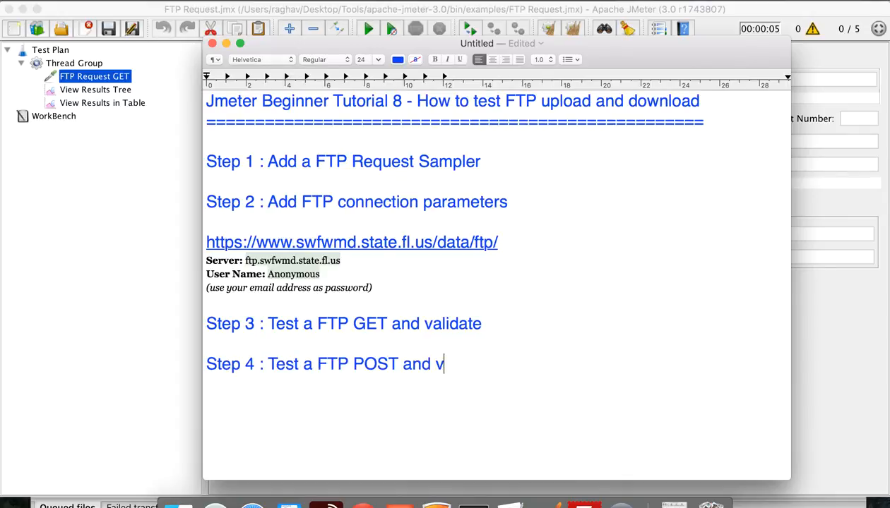
{"action": "type", "text": "alidate"}
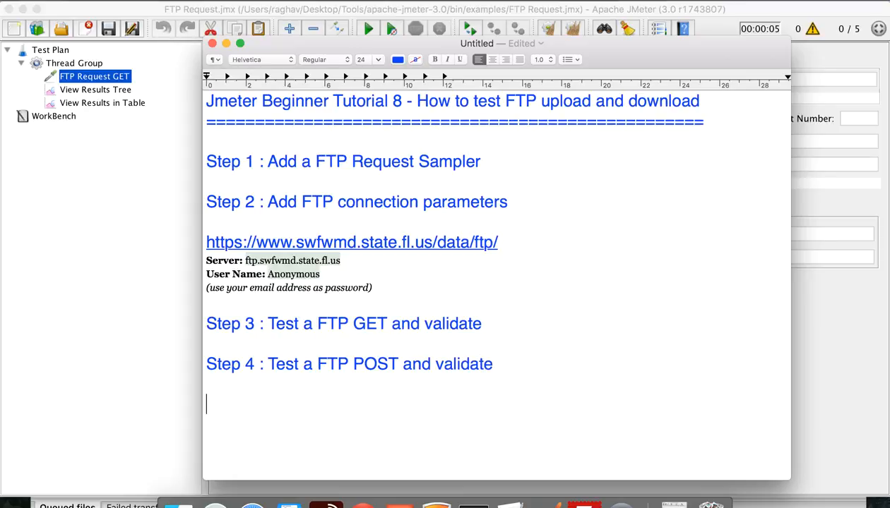
Copy FTP Request GET into the Thread Group, move the copy under the original, and type PUT into its name
{"action": "left_click", "coordinate": [102, 77]}
{"action": "right_click", "coordinate": [103, 81]}
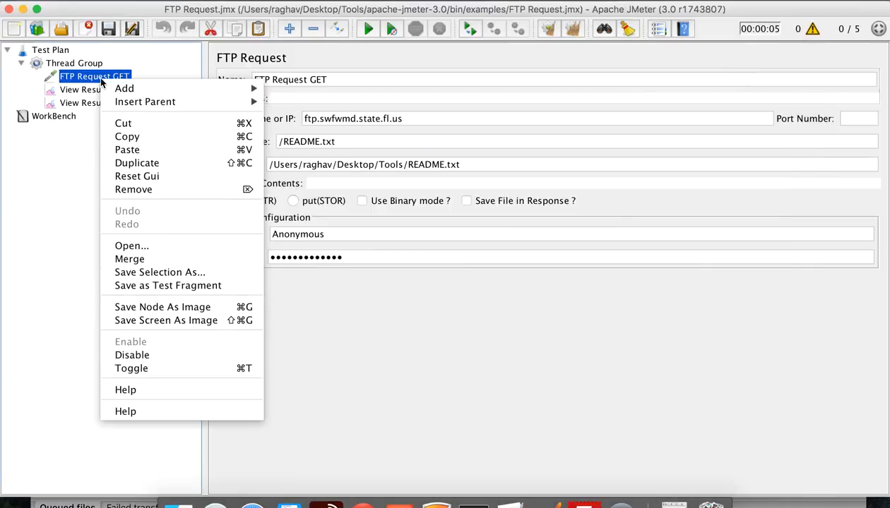
{"action": "left_click", "coordinate": [127, 136]}
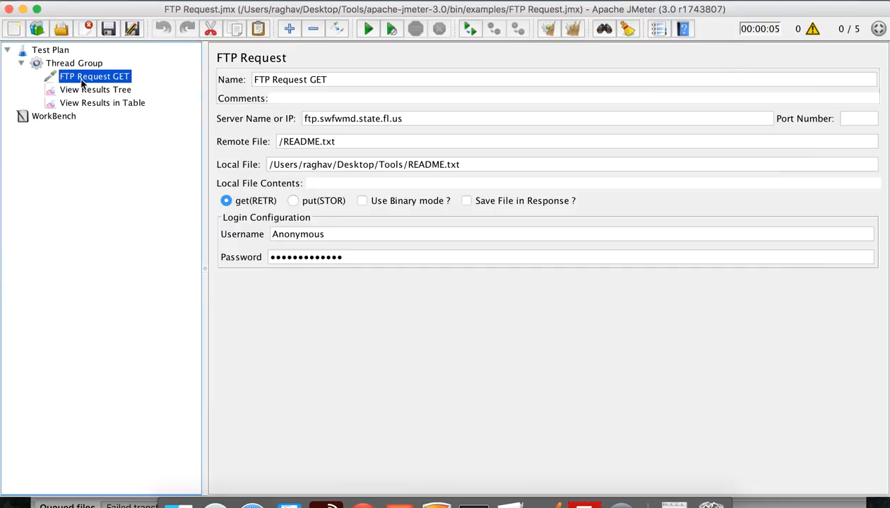
{"action": "left_click", "coordinate": [75, 65]}
{"action": "right_click", "coordinate": [78, 67]}
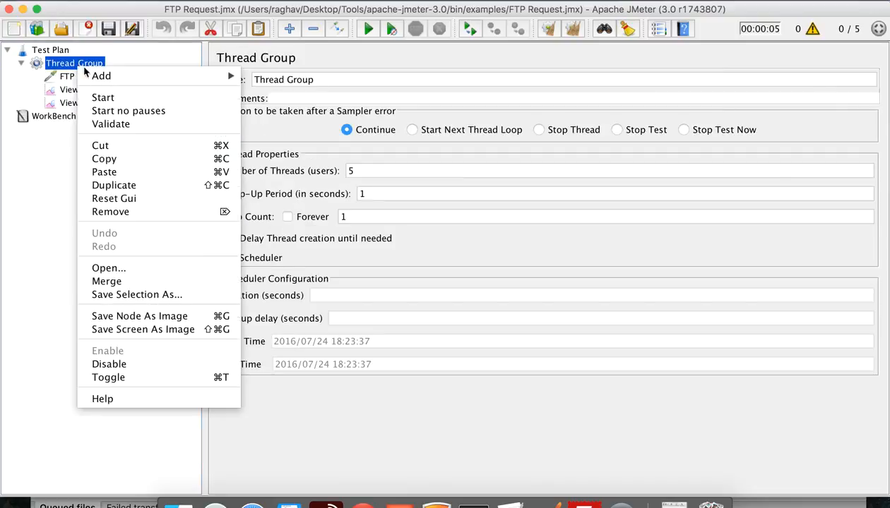
{"action": "left_click", "coordinate": [115, 172]}
{"action": "left_click", "coordinate": [116, 116]}
{"action": "left_click_drag", "start_coordinate": [116, 117], "coordinate": [116, 89]}
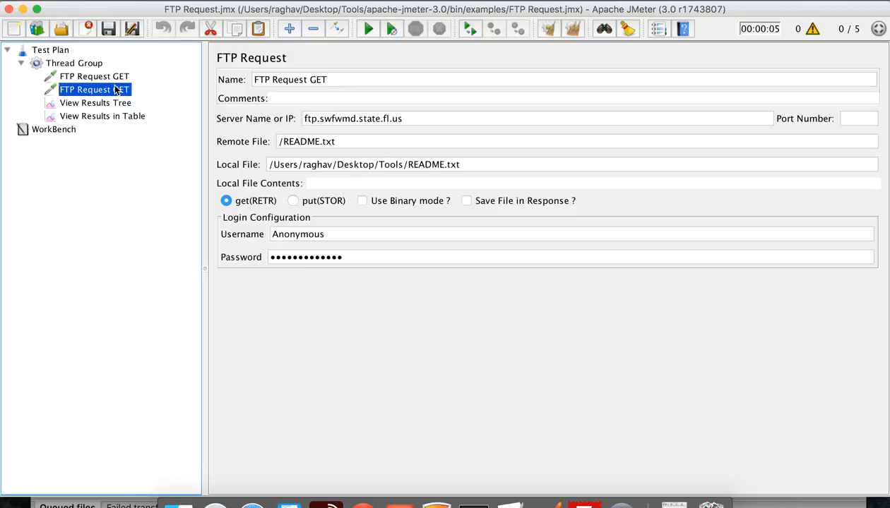
{"action": "left_click", "coordinate": [342, 78]}
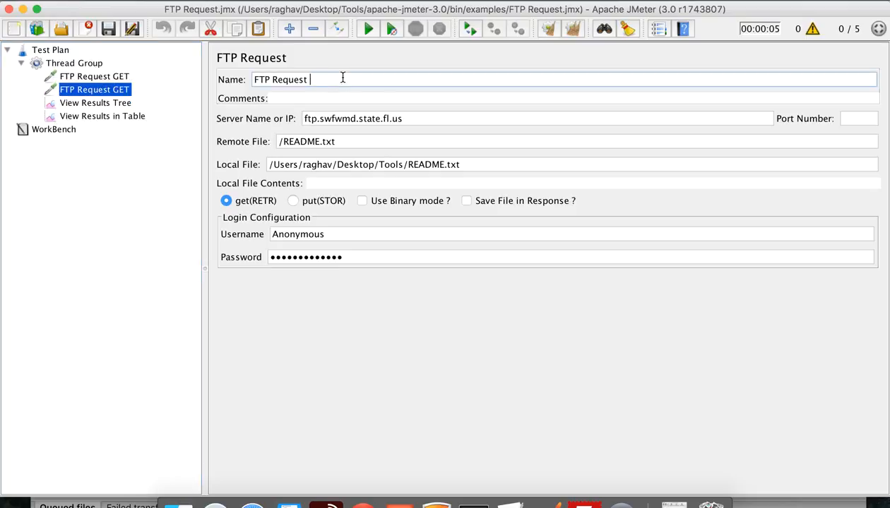
{"action": "type", "text": "PUT"}
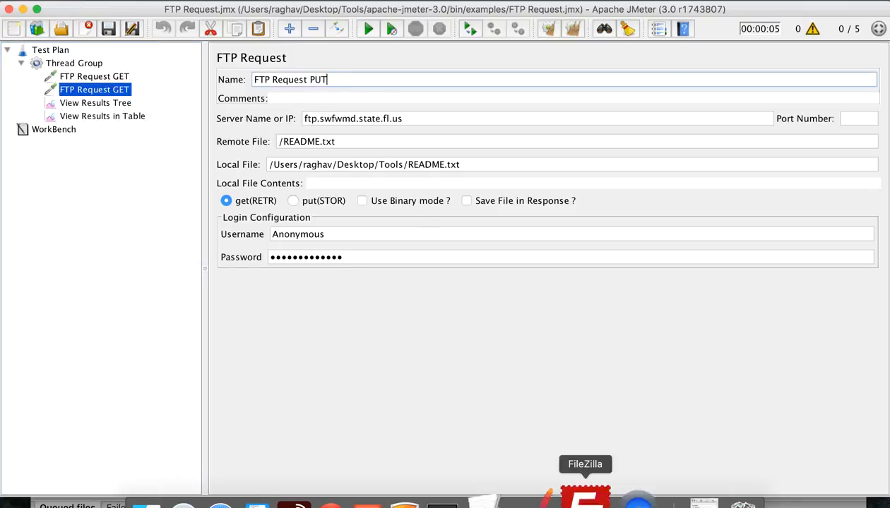
In the notes, delete the end of 'POST' in the Step 4 line
{"action": "left_click", "coordinate": [531, 471]}
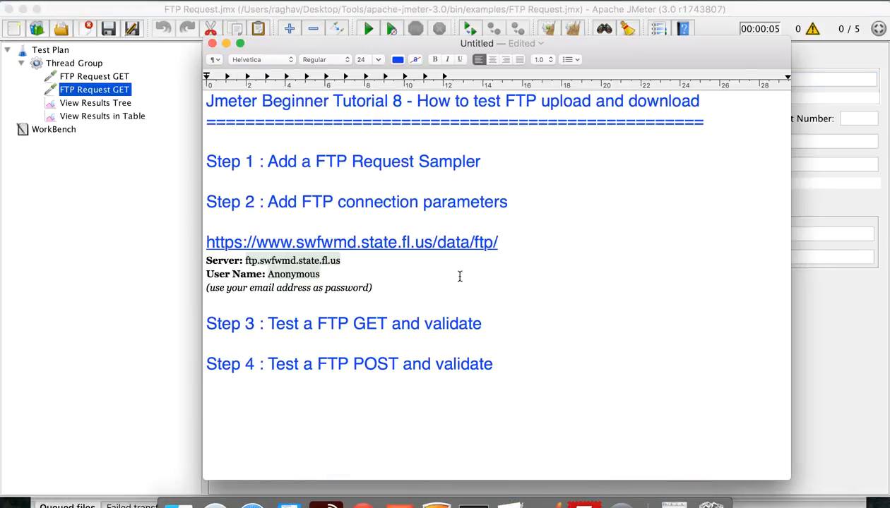
{"action": "left_click_drag", "start_coordinate": [394, 364], "coordinate": [364, 364]}
{"action": "key", "text": "BackSpace"}
Finish the Step 4 note as 'FTP PUT' and set FTP Request PUT to put(STOR) upload mode
{"action": "type", "text": "UT"}
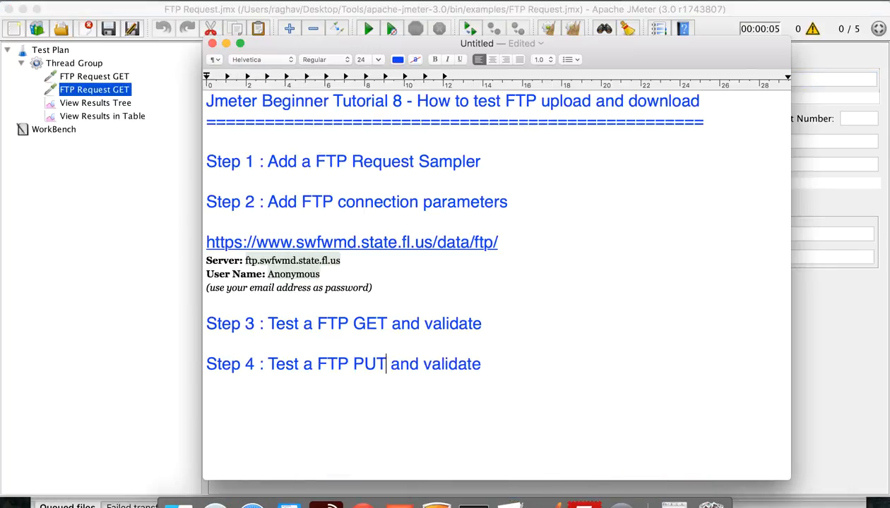
{"action": "left_click", "coordinate": [116, 92]}
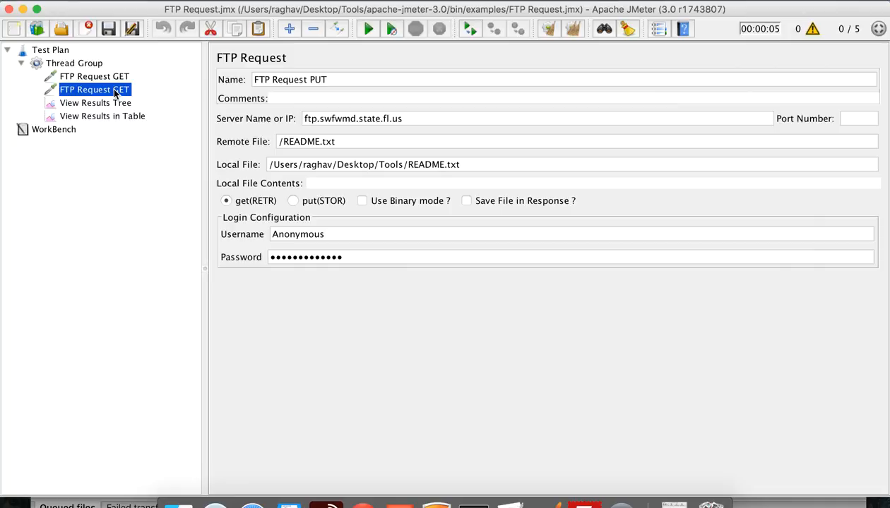
{"action": "left_click", "coordinate": [111, 91]}
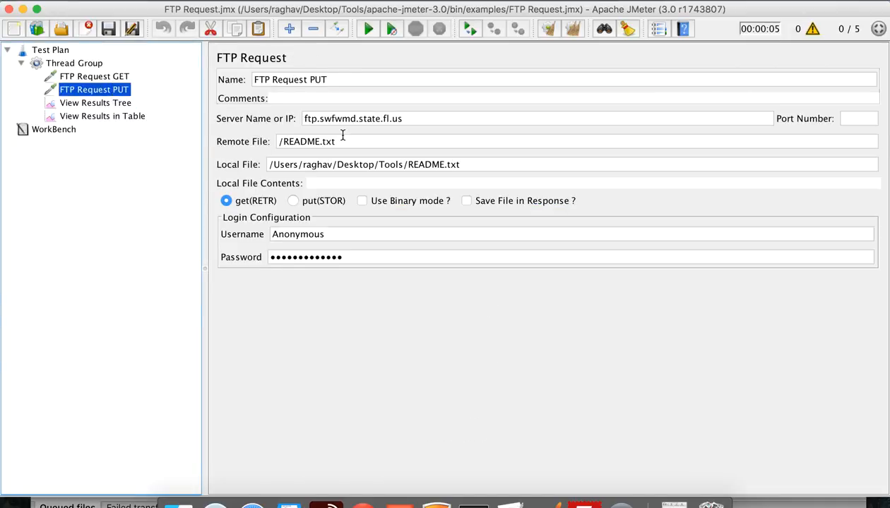
{"action": "left_click", "coordinate": [294, 201]}
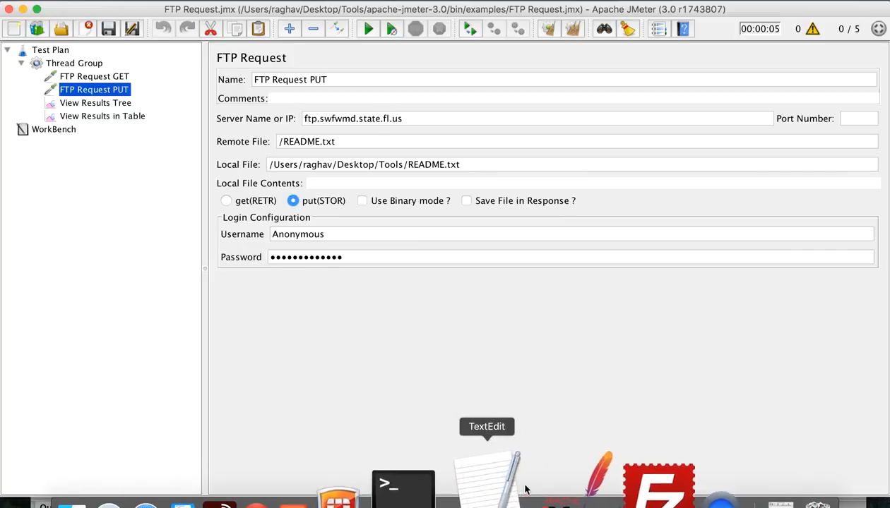
{"action": "right_click", "coordinate": [590, 500]}
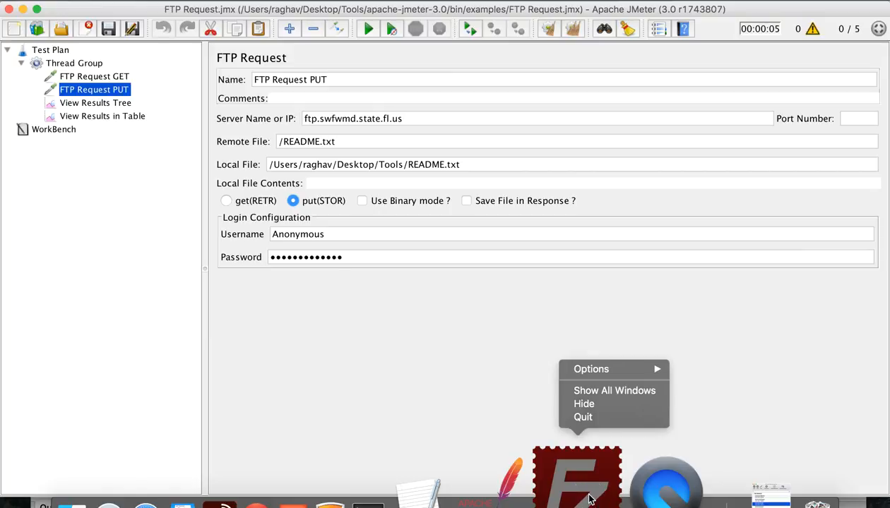
{"action": "left_click", "coordinate": [573, 462]}
Open pub, then incoming on the remote server and copy the /pub/incoming path
{"action": "left_click", "coordinate": [579, 474]}
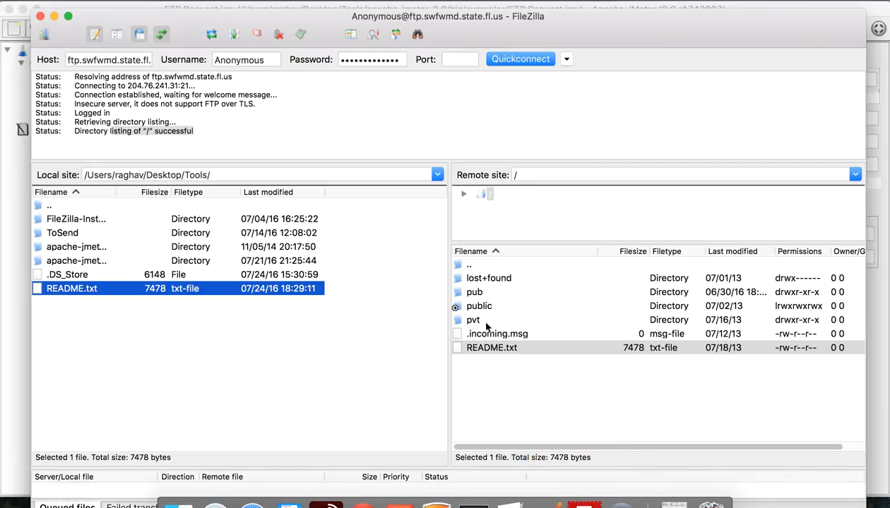
{"action": "double_click", "coordinate": [470, 294]}
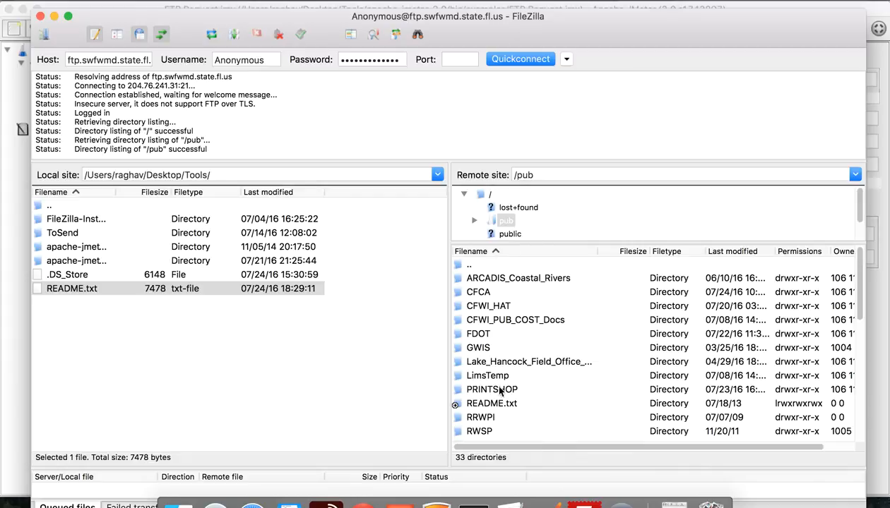
{"action": "scroll", "coordinate": [500, 399], "scroll_direction": "down", "scroll_amount": 5}
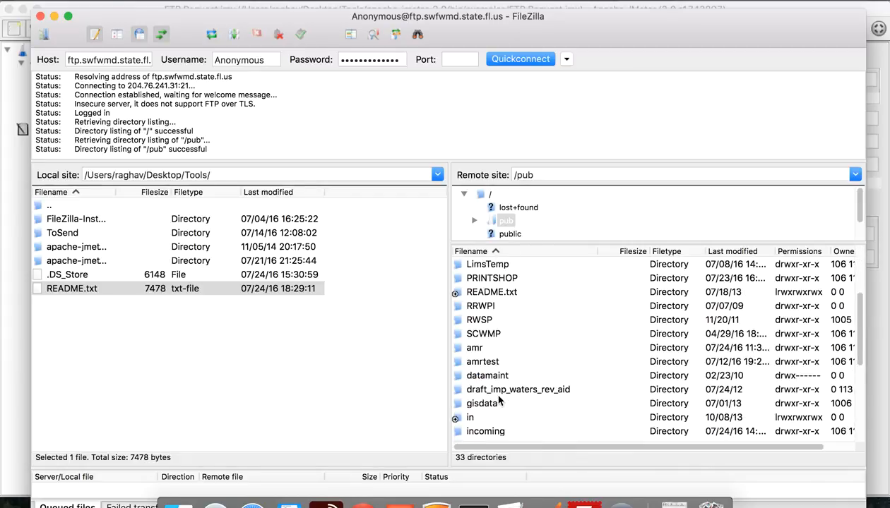
{"action": "scroll", "coordinate": [500, 400], "scroll_direction": "down", "scroll_amount": 2}
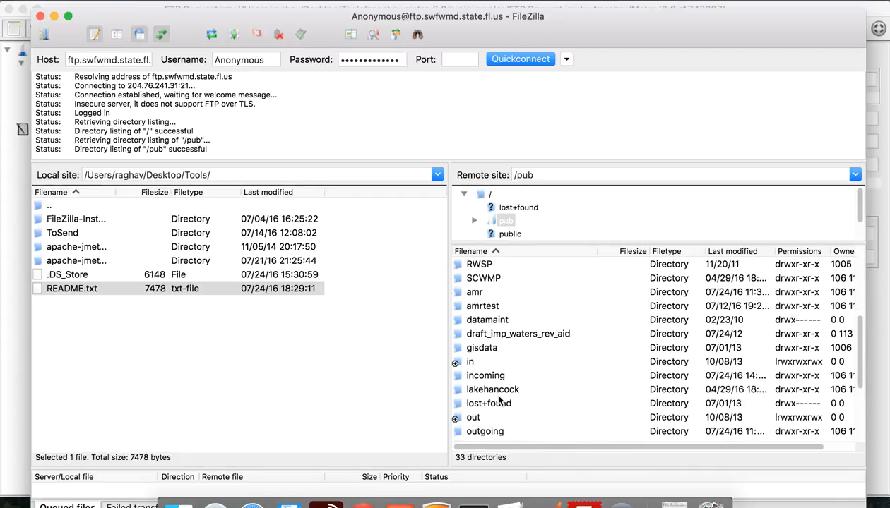
{"action": "double_click", "coordinate": [468, 375]}
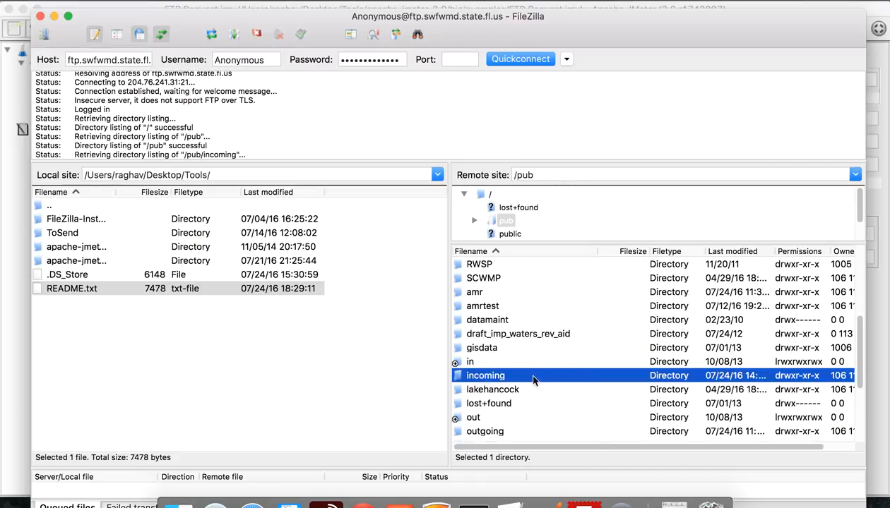
{"action": "left_click", "coordinate": [577, 175]}
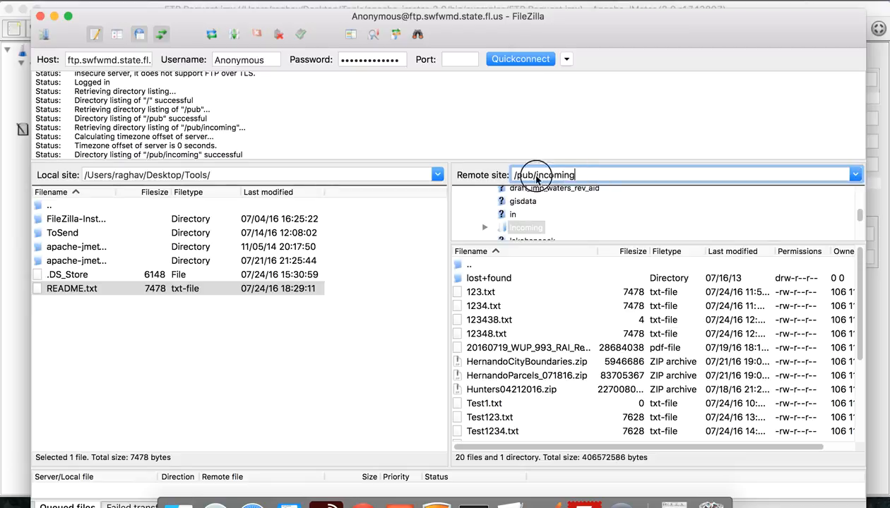
{"action": "left_click_drag", "start_coordinate": [573, 175], "coordinate": [453, 175]}
{"action": "key", "text": "super+c"}
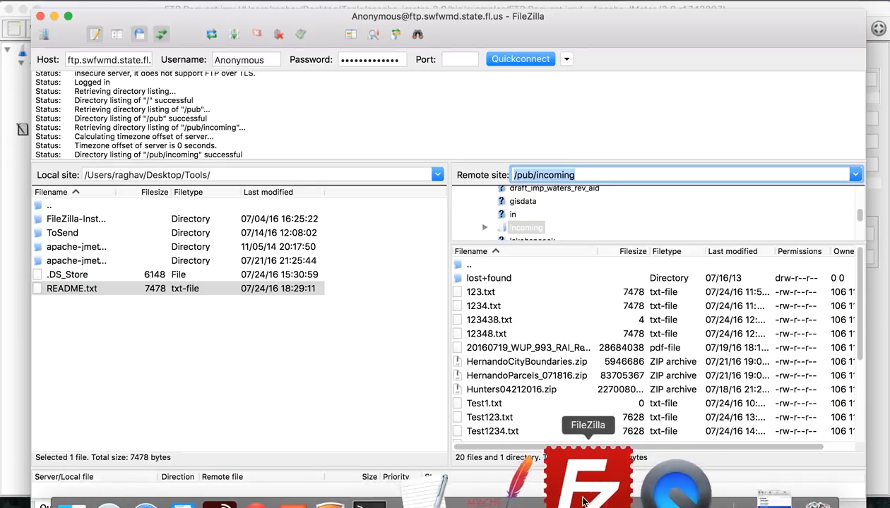
{"action": "left_click", "coordinate": [575, 472]}
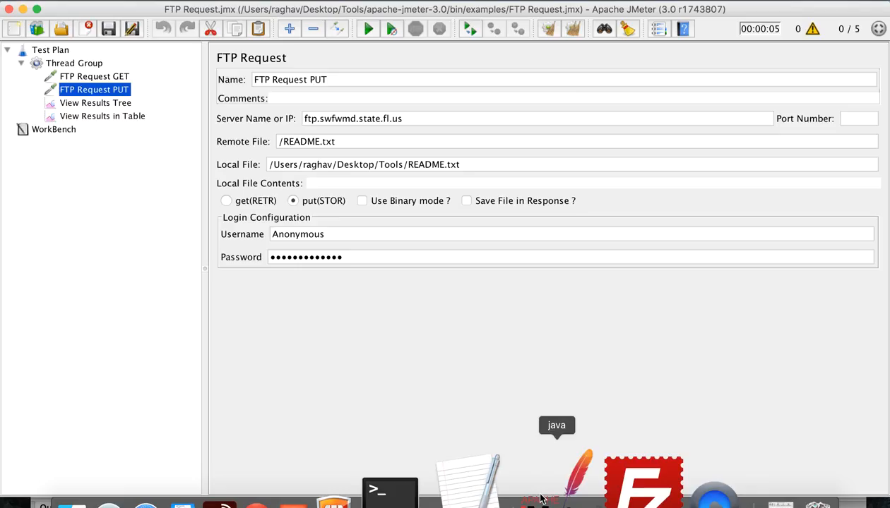
Change the PUT sampler's Remote File to /pub/incoming/README123.txt
{"action": "left_click", "coordinate": [280, 144]}
{"action": "key", "text": "super+v"}
{"action": "left_click_drag", "start_coordinate": [467, 164], "coordinate": [259, 165]}
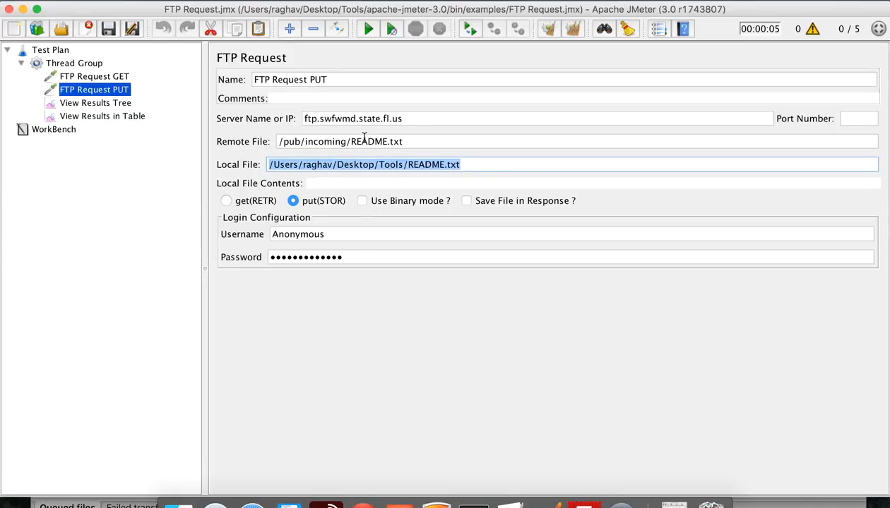
{"action": "left_click", "coordinate": [387, 143]}
{"action": "type", "text": "123"}
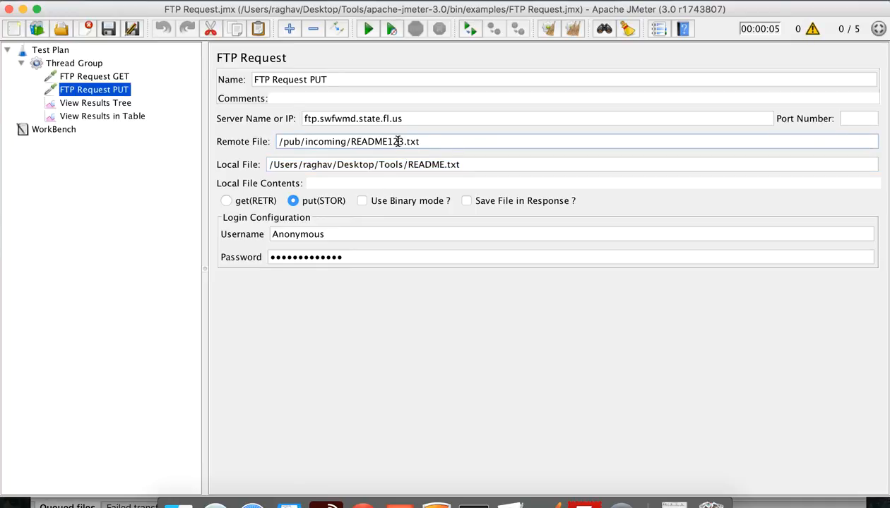
{"action": "left_click", "coordinate": [435, 142]}
{"action": "mouse_move", "coordinate": [407, 165]}
{"action": "left_mouse_down"}
{"action": "mouse_move", "coordinate": [455, 165]}
{"action": "mouse_move", "coordinate": [420, 168]}
{"action": "left_mouse_up"}
{"action": "left_click", "coordinate": [471, 165]}
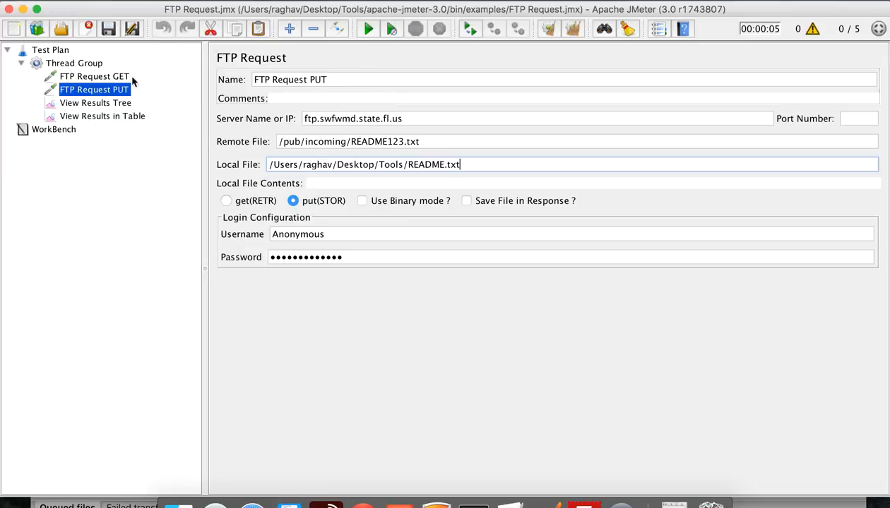
Clear all previous results and edit the Thread Group's Number of Threads field
{"action": "left_click", "coordinate": [575, 31]}
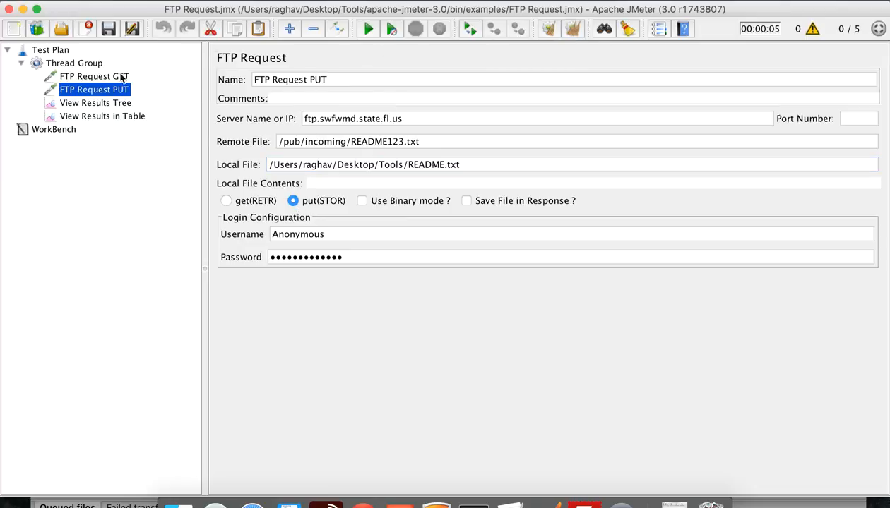
{"action": "left_click", "coordinate": [74, 63]}
{"action": "left_click", "coordinate": [353, 174]}
Set the Thread Group's Number of Threads to 1
{"action": "type", "text": "1"}
{"action": "left_click", "coordinate": [353, 172]}
{"action": "key", "text": "BackSpace"}
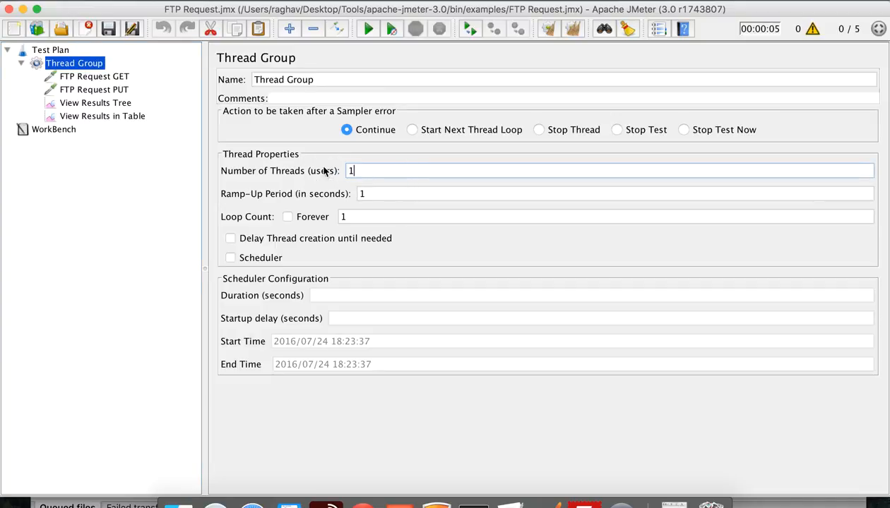
Run the test and check the GET and PUT results in View Results Tree and View Results in Table
{"action": "left_click", "coordinate": [99, 103]}
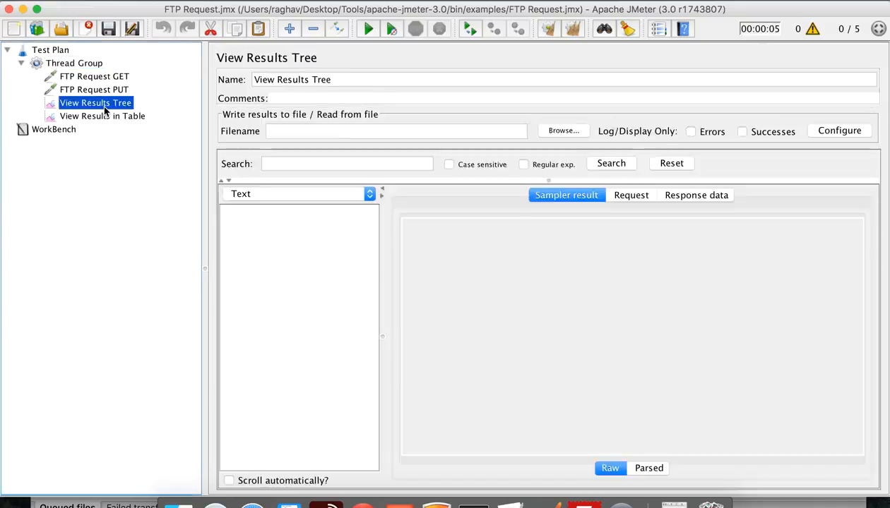
{"action": "left_click", "coordinate": [361, 32]}
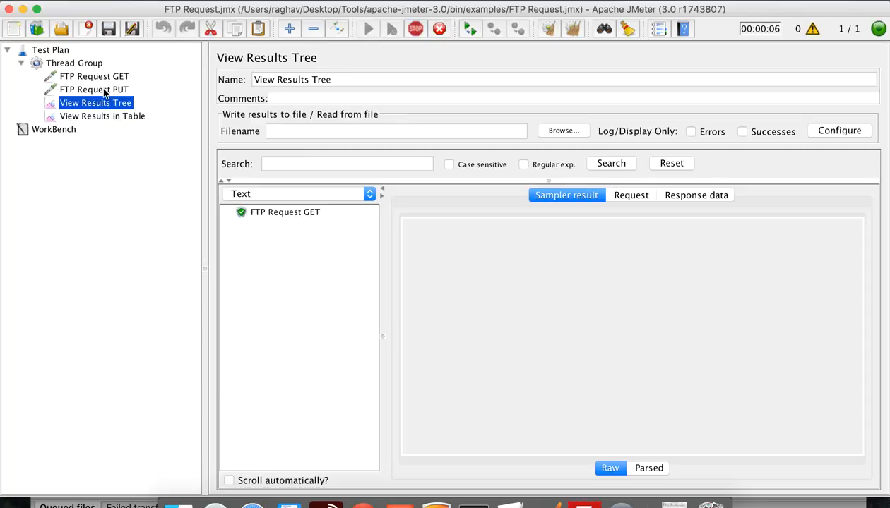
{"action": "left_click", "coordinate": [299, 213]}
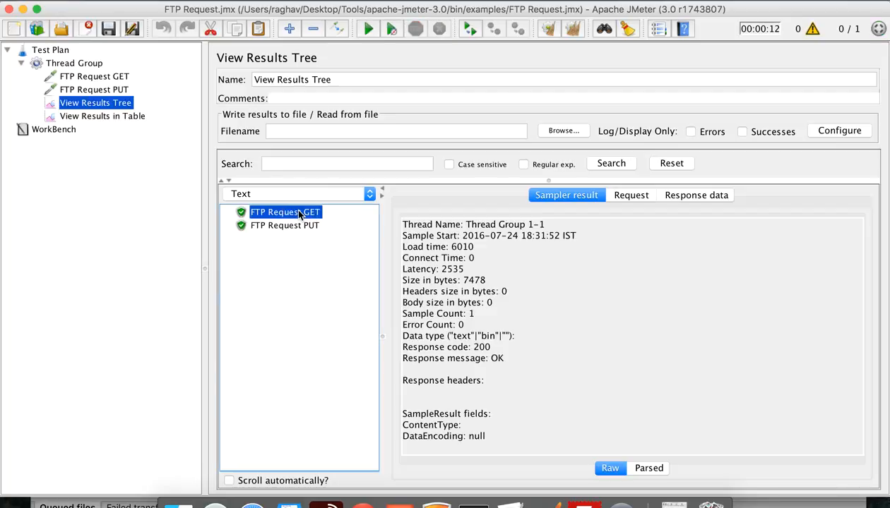
{"action": "left_click", "coordinate": [298, 227]}
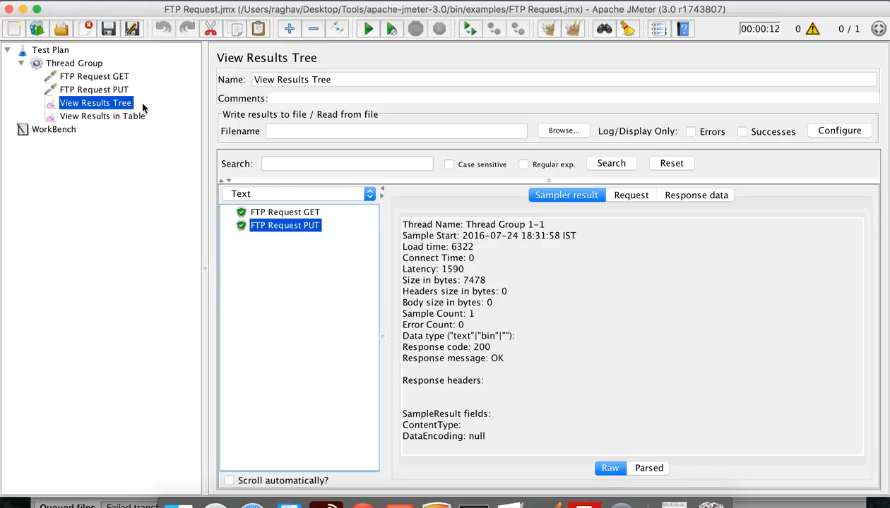
{"action": "left_click", "coordinate": [133, 118]}
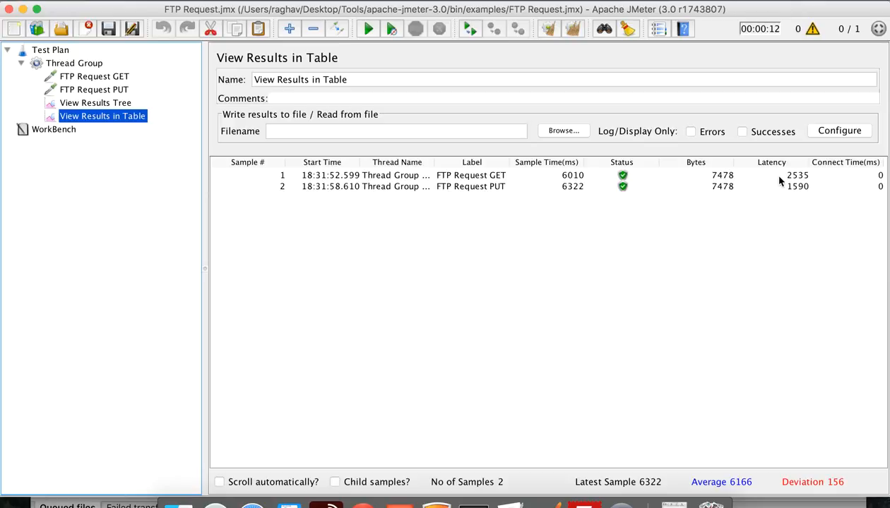
Review the GET and PUT result rows, then check the PUT sampler's remote path /pub/incoming/README123.txt
{"action": "left_click", "coordinate": [480, 177]}
{"action": "left_click", "coordinate": [486, 188]}
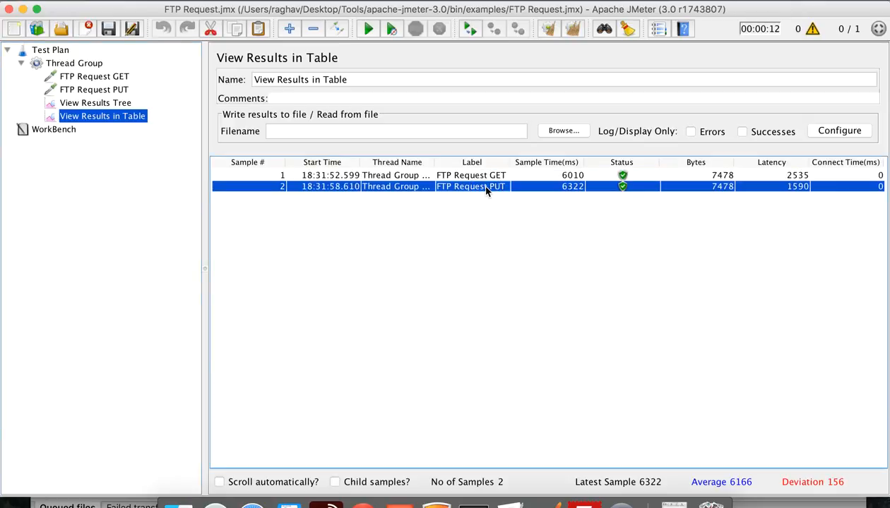
{"action": "left_click", "coordinate": [592, 499]}
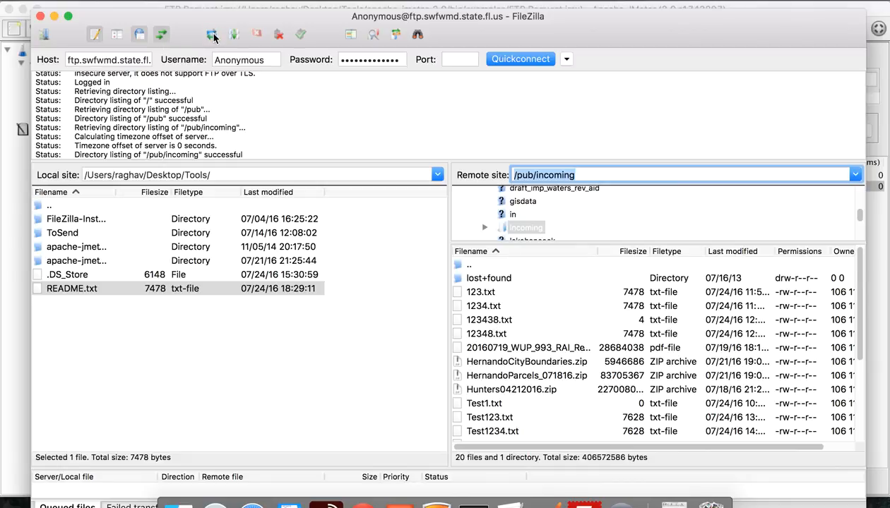
{"action": "left_click", "coordinate": [557, 504]}
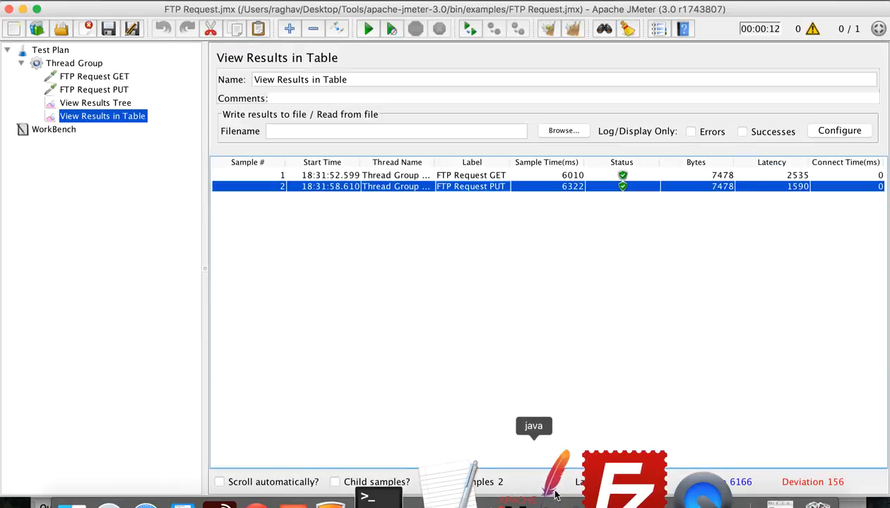
{"action": "left_click", "coordinate": [117, 91]}
{"action": "left_click_drag", "start_coordinate": [349, 142], "coordinate": [422, 141]}
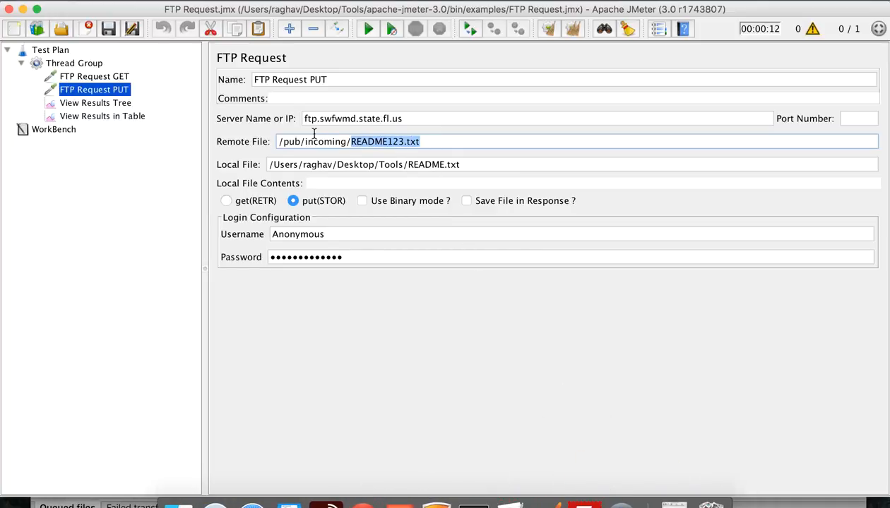
{"action": "left_click_drag", "start_coordinate": [282, 141], "coordinate": [313, 141]}
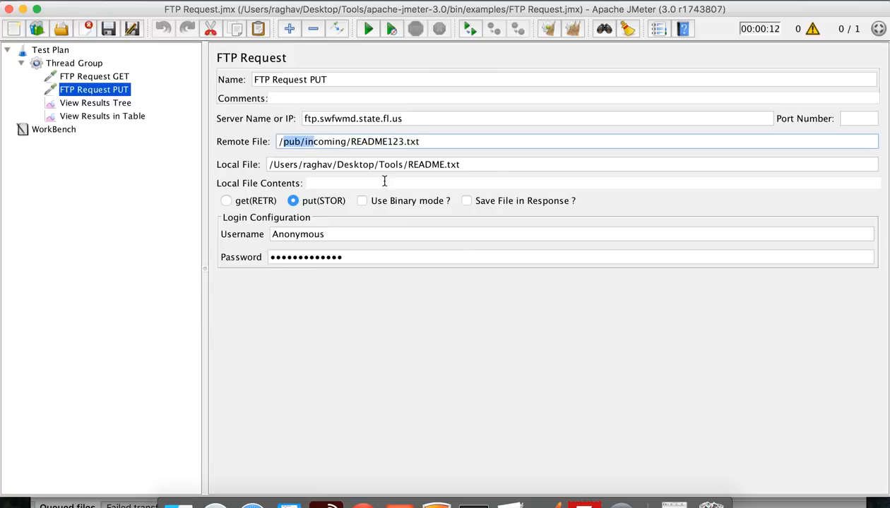
Refresh /pub/incoming in FileZilla and locate the uploaded README123.txt (7628 bytes)
{"action": "left_click", "coordinate": [583, 494]}
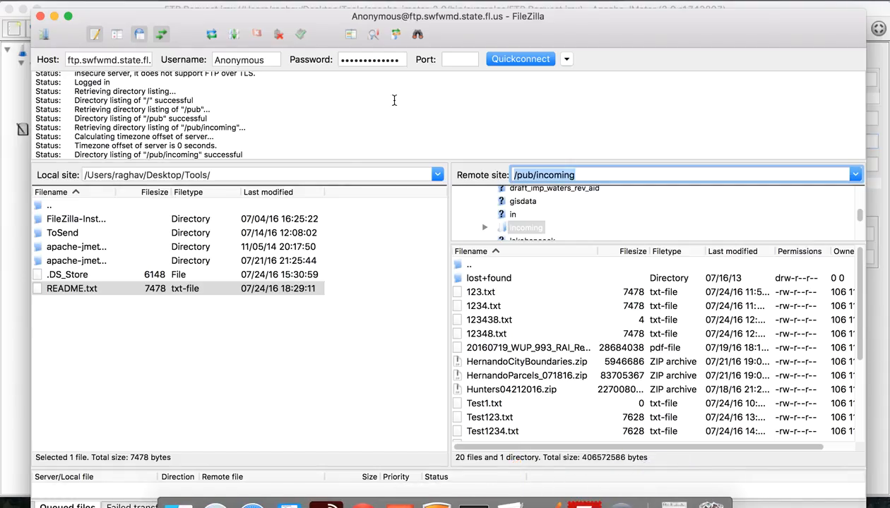
{"action": "left_click", "coordinate": [210, 34]}
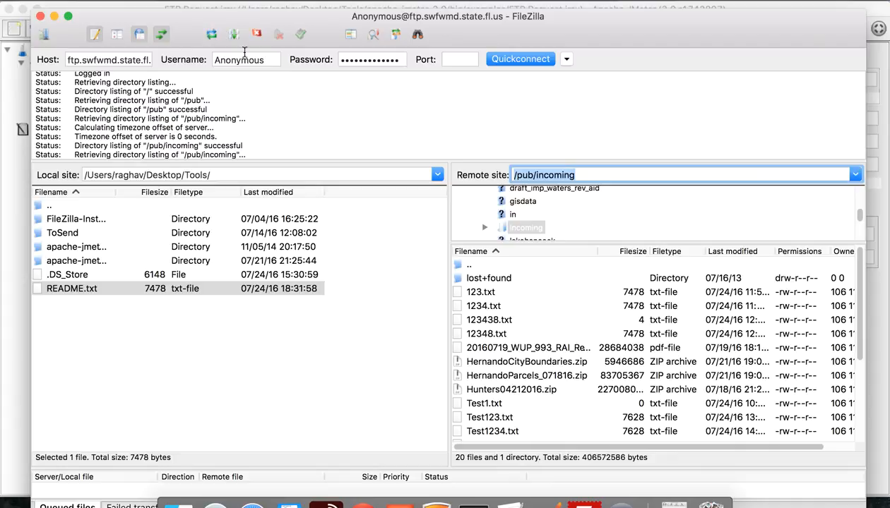
{"action": "left_click", "coordinate": [486, 294]}
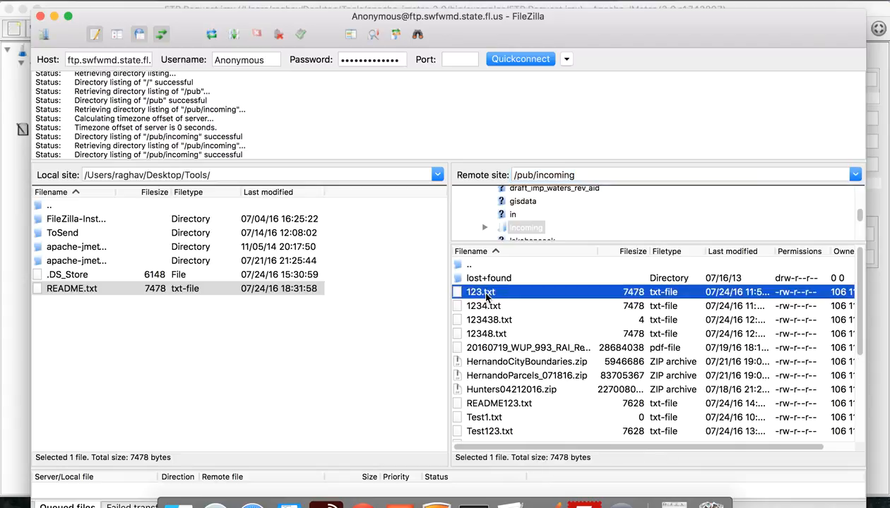
{"action": "key", "text": "r"}
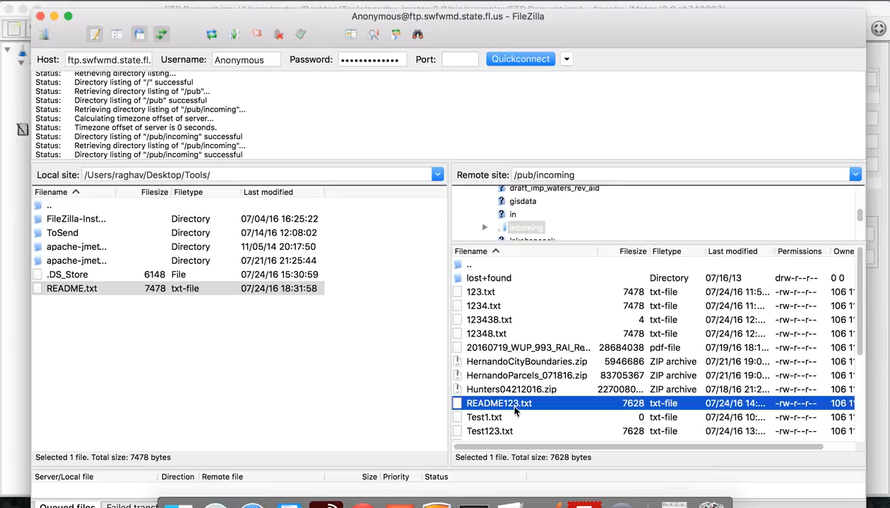
{"action": "left_click", "coordinate": [252, 293]}
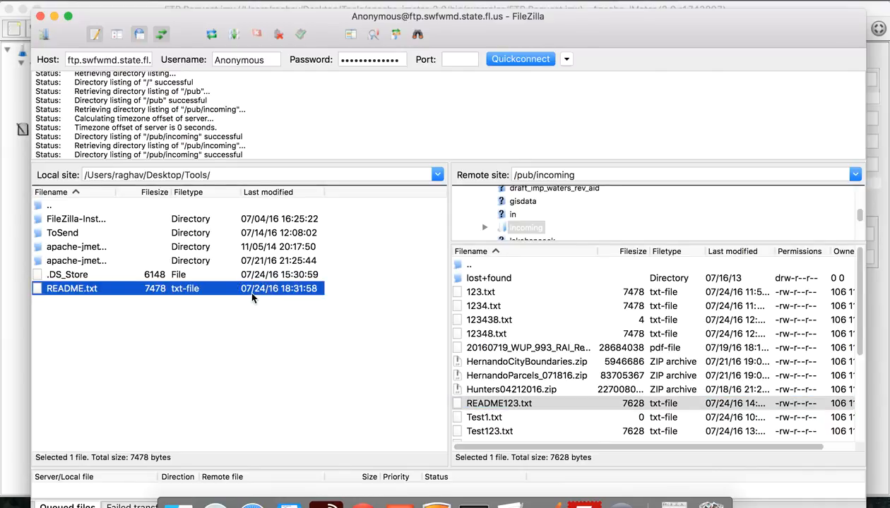
{"action": "left_click", "coordinate": [493, 405]}
{"action": "left_click", "coordinate": [496, 406]}
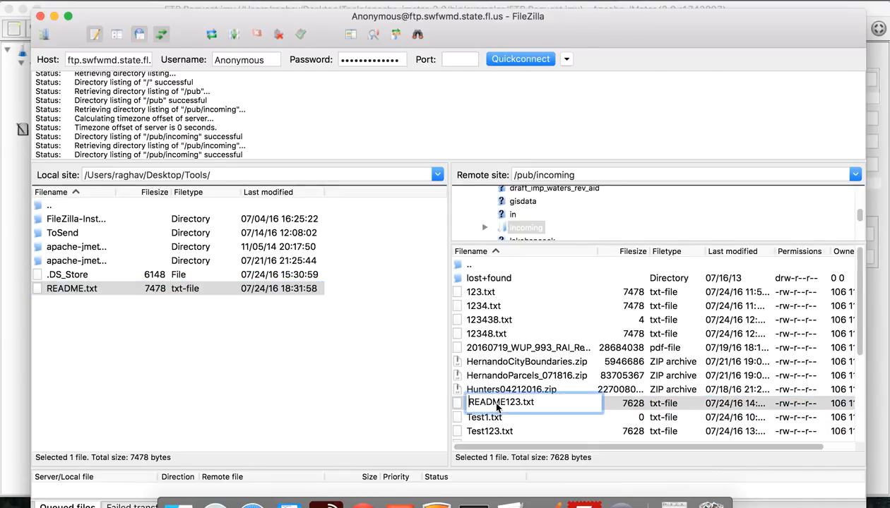
{"action": "left_click", "coordinate": [649, 407]}
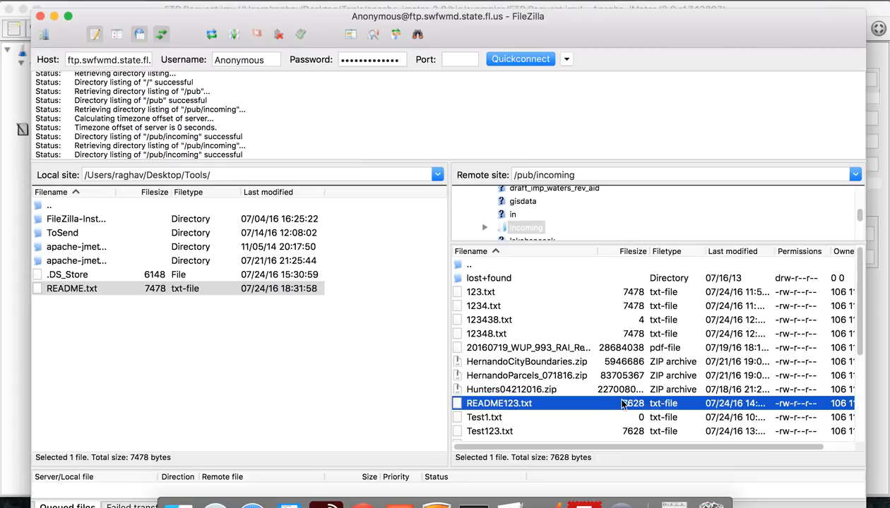
{"action": "left_click", "coordinate": [551, 500]}
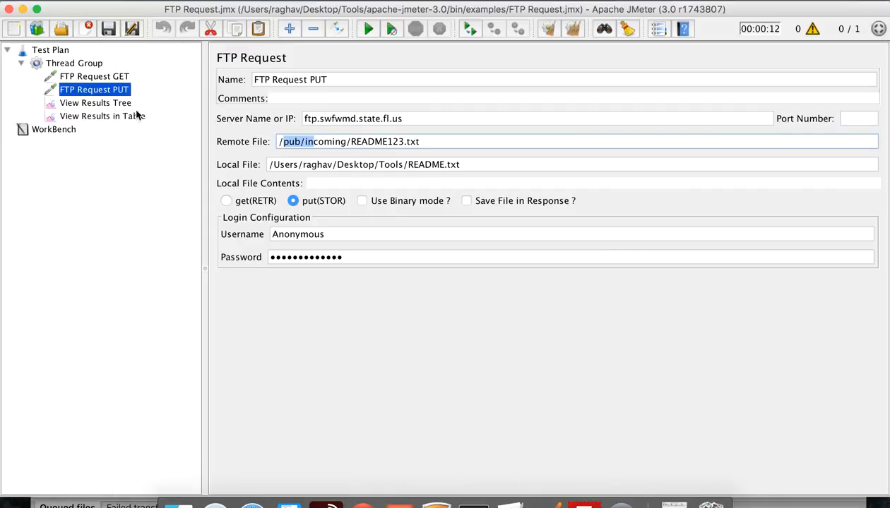
Review the GET, PUT, results table and Thread Group settings, then toggle Use Binary mode on FTP Request GET
{"action": "left_click", "coordinate": [110, 78]}
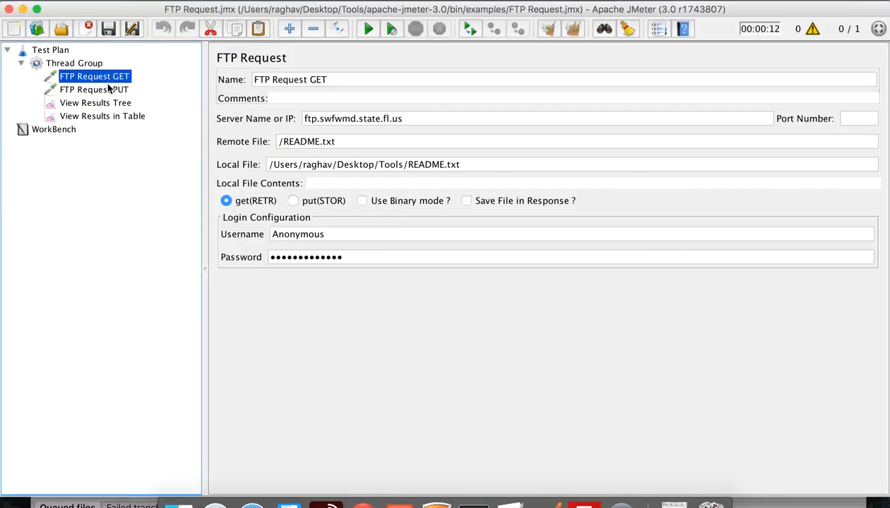
{"action": "left_click", "coordinate": [109, 90]}
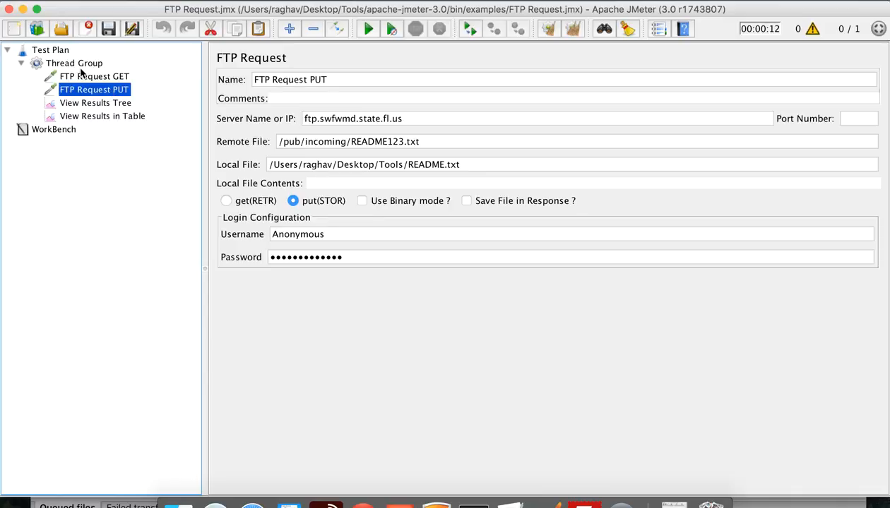
{"action": "left_click", "coordinate": [106, 118]}
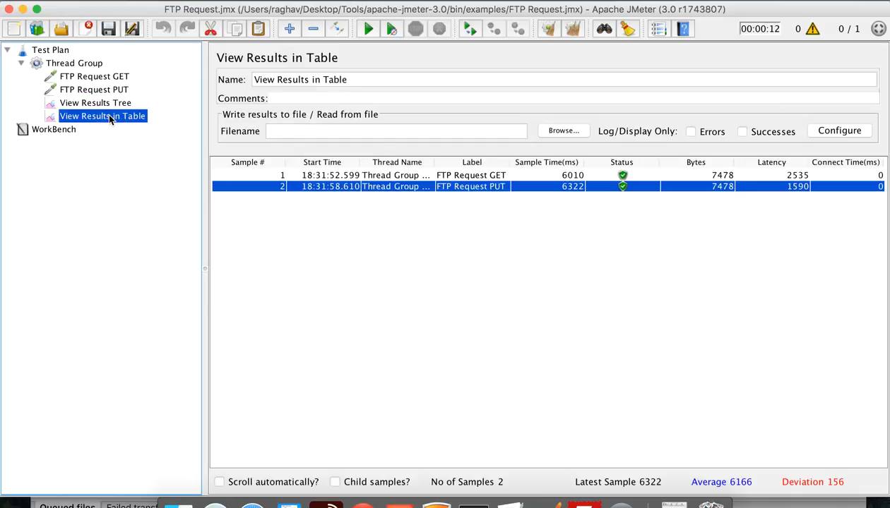
{"action": "left_click", "coordinate": [76, 63]}
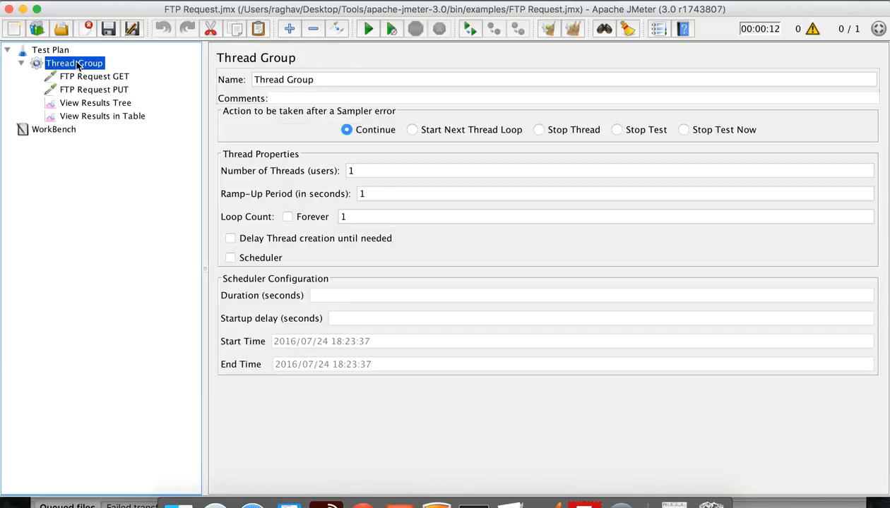
{"action": "left_click", "coordinate": [364, 172]}
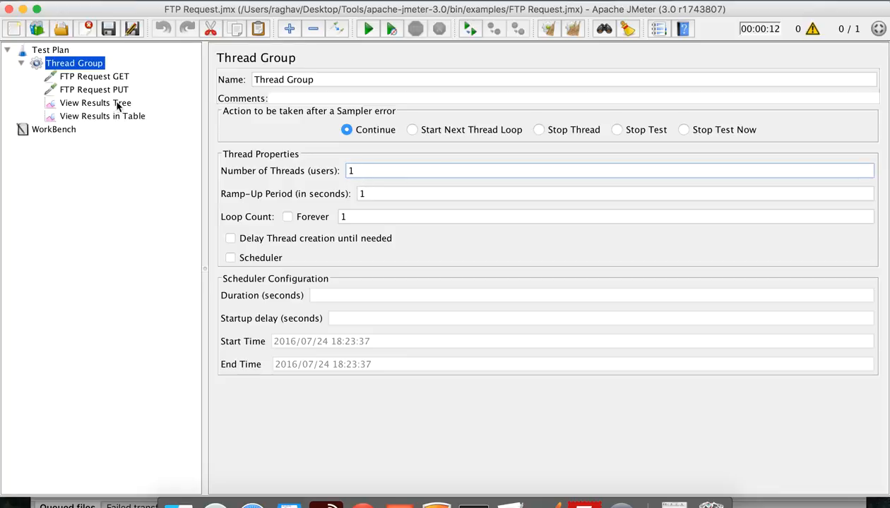
{"action": "left_click", "coordinate": [111, 77]}
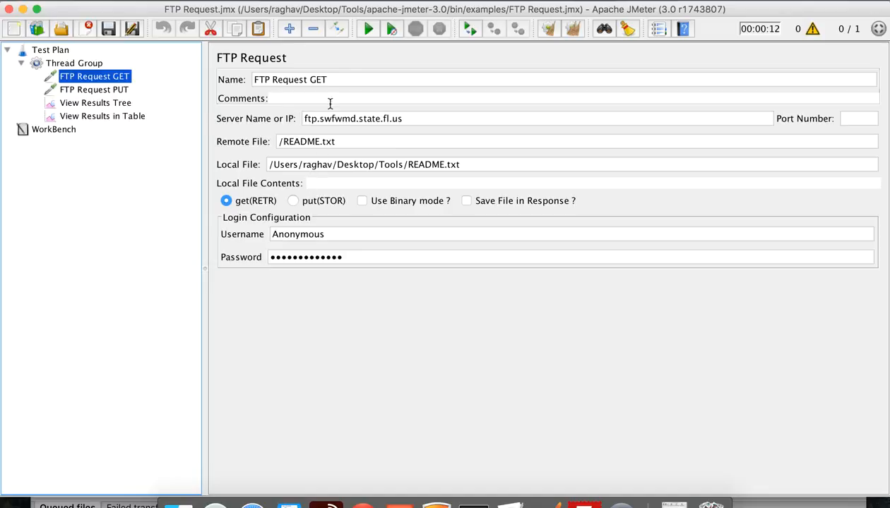
{"action": "left_click", "coordinate": [361, 202]}
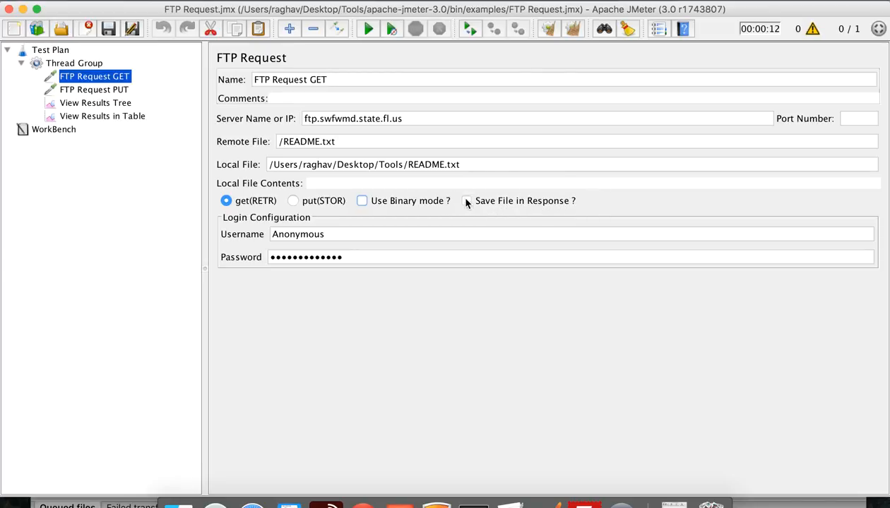
In View Results Tree, check the GET sample's request line and empty response data, then open FTP Request GET
{"action": "left_click", "coordinate": [97, 116]}
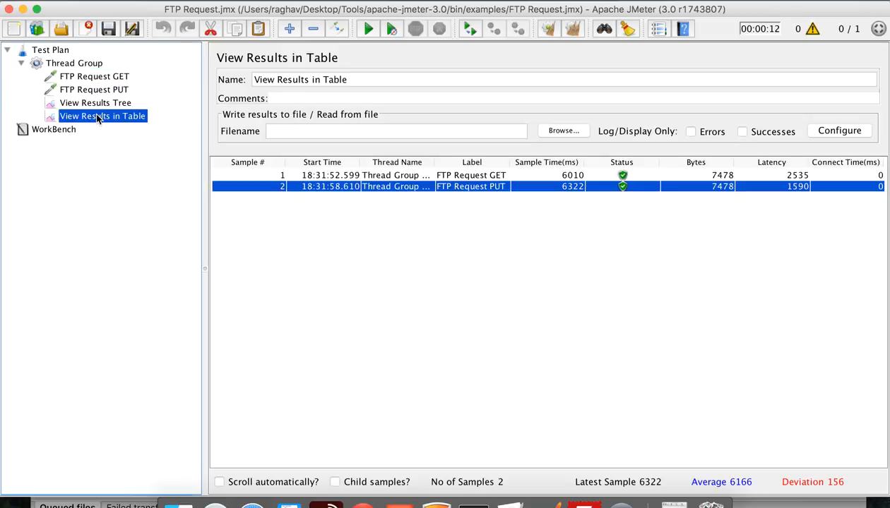
{"action": "left_click", "coordinate": [96, 104]}
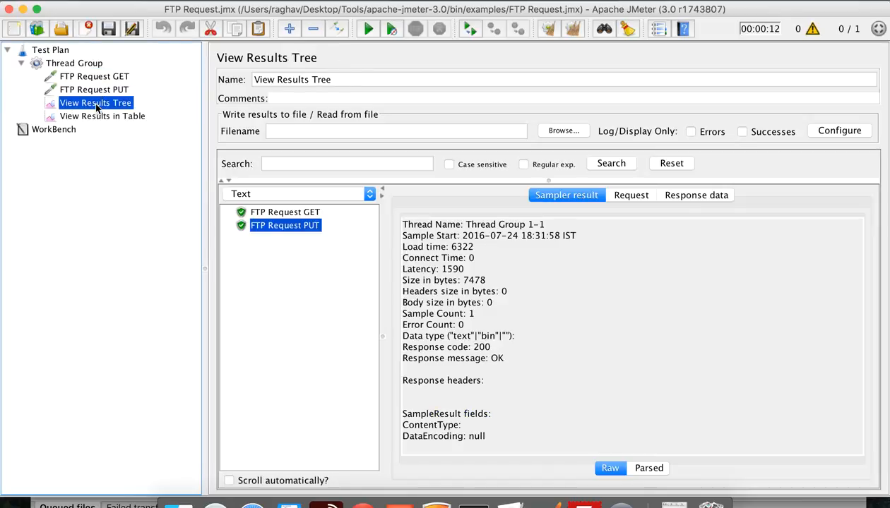
{"action": "left_click", "coordinate": [273, 214]}
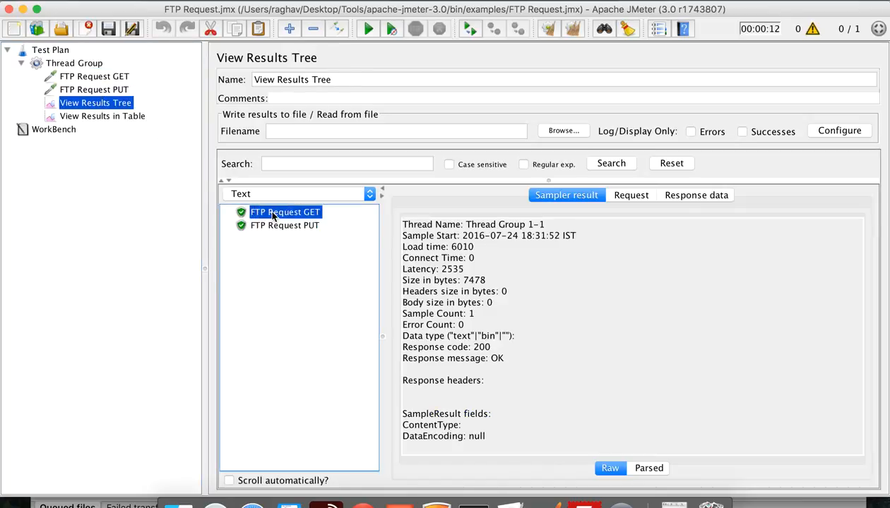
{"action": "left_click", "coordinate": [629, 200]}
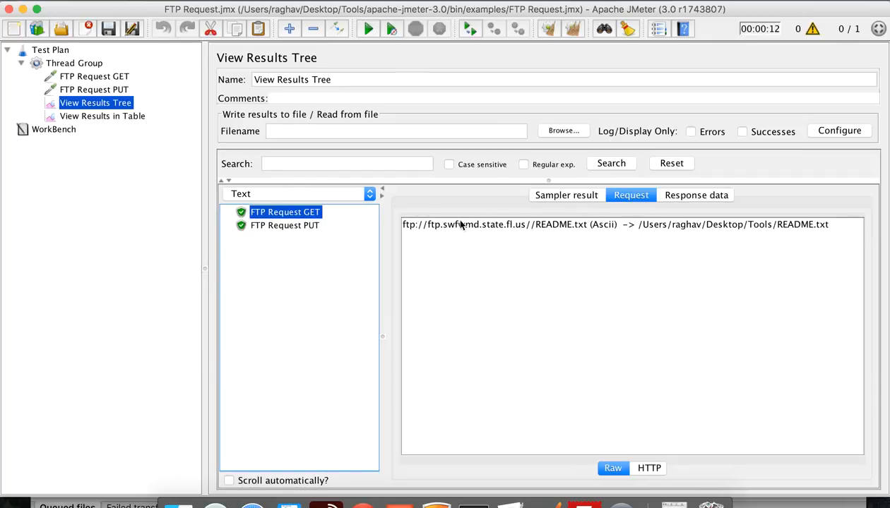
{"action": "left_click", "coordinate": [613, 230]}
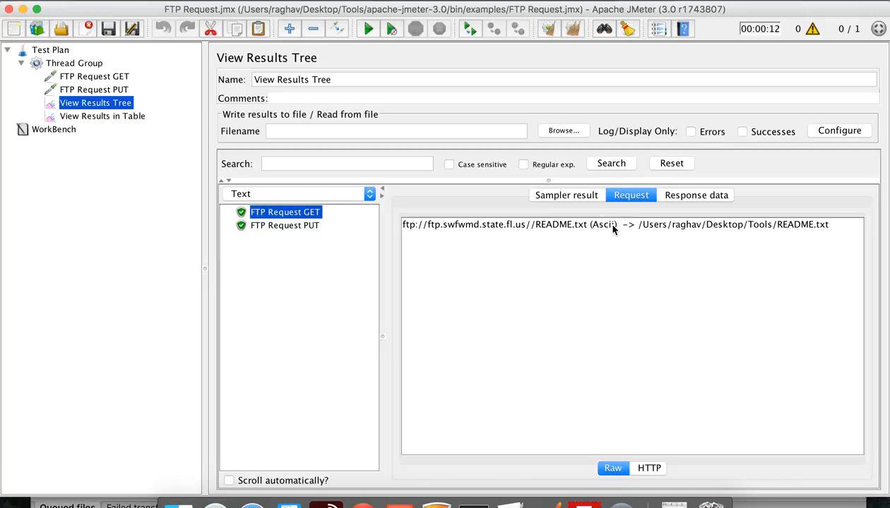
{"action": "left_click", "coordinate": [678, 196]}
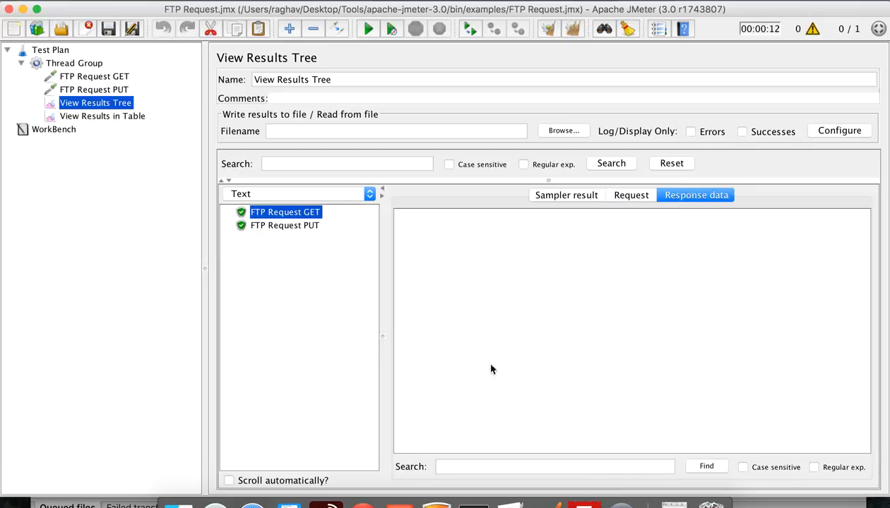
{"action": "left_click", "coordinate": [99, 74]}
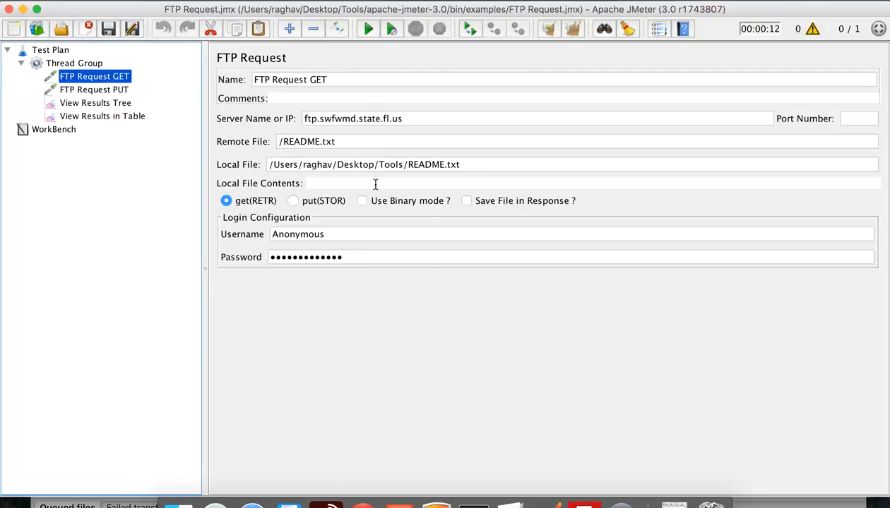
Enable 'Save File in Response ?' on FTP Request GET and rerun the test plan
{"action": "left_click", "coordinate": [466, 202]}
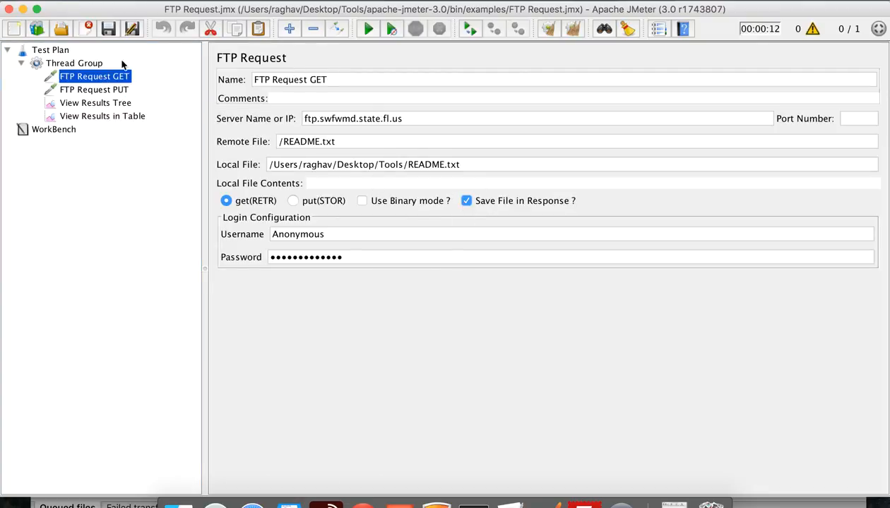
{"action": "left_click", "coordinate": [370, 32]}
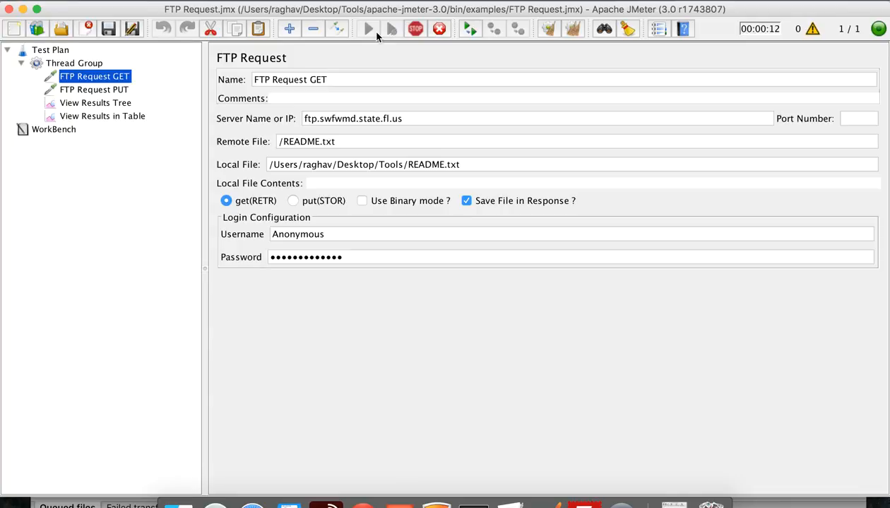
{"action": "left_click", "coordinate": [99, 104]}
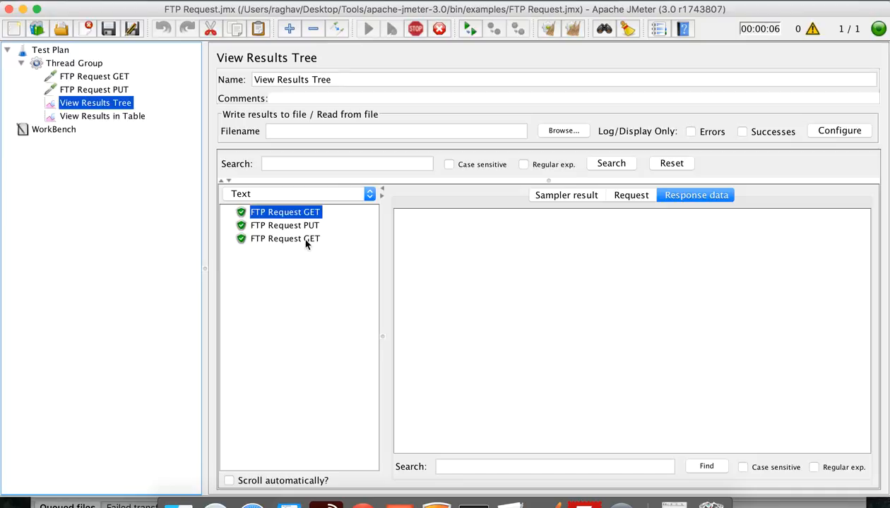
Inspect the third GET result's sampler details, request and returned README text (200, 7478 bytes)
{"action": "left_click", "coordinate": [306, 242]}
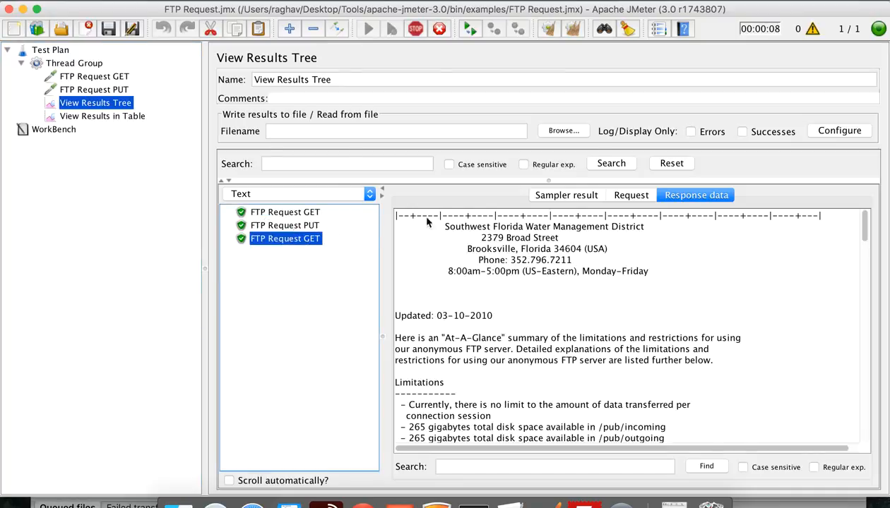
{"action": "left_click", "coordinate": [542, 196]}
{"action": "left_click", "coordinate": [629, 198]}
{"action": "left_click", "coordinate": [684, 200]}
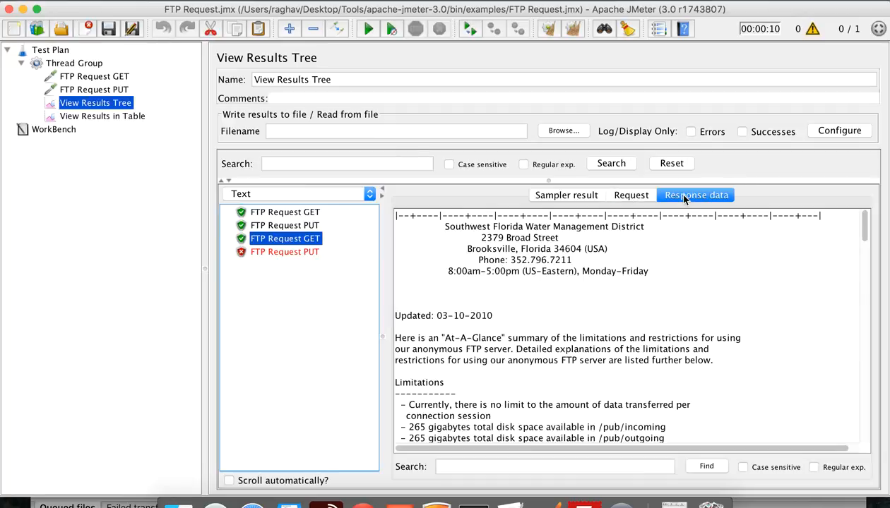
{"action": "scroll", "coordinate": [512, 323], "scroll_direction": "down", "scroll_amount": 20}
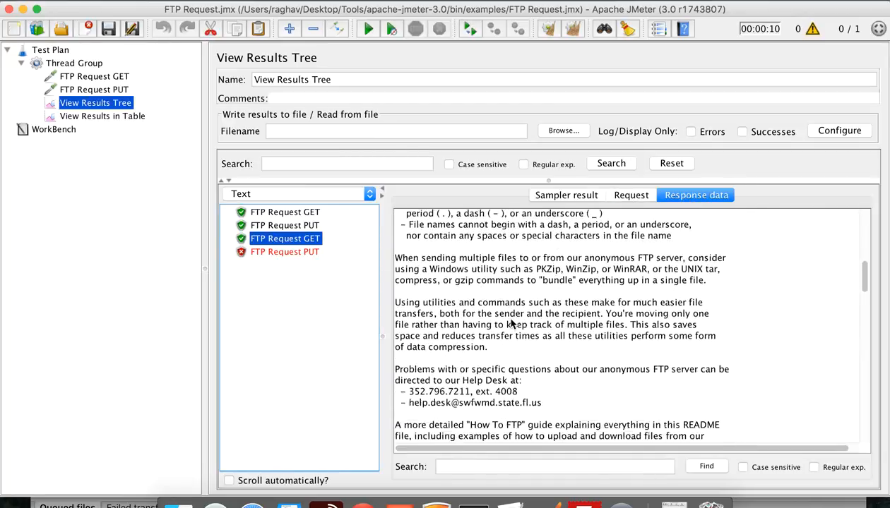
{"action": "scroll", "coordinate": [512, 323], "scroll_direction": "up", "scroll_amount": 20}
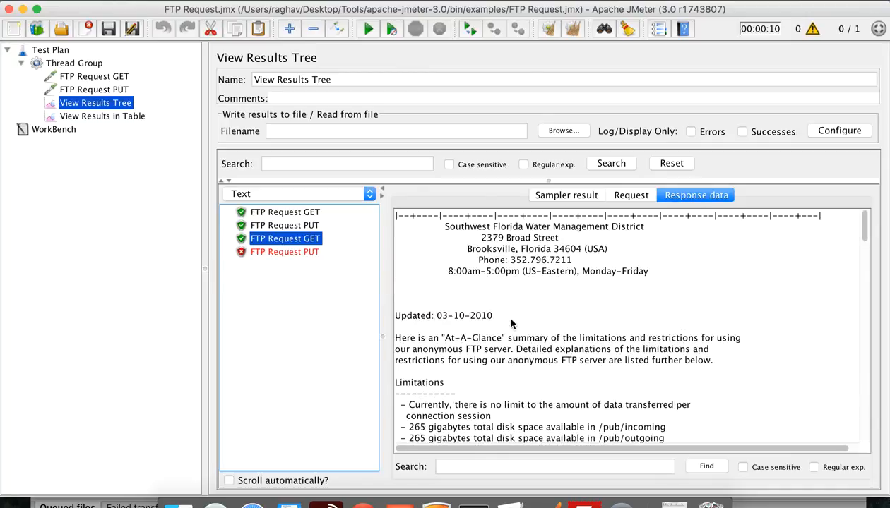
{"action": "scroll", "coordinate": [512, 323], "scroll_direction": "down", "scroll_amount": 10}
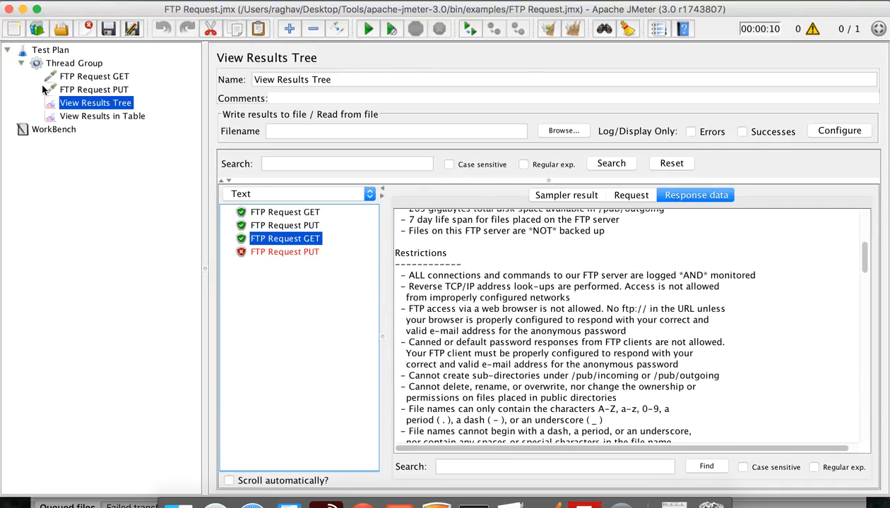
Uncheck 'Save File in Response ?' on FTP Request GET, disable View Results Tree, and select Thread Group
{"action": "left_click", "coordinate": [91, 76]}
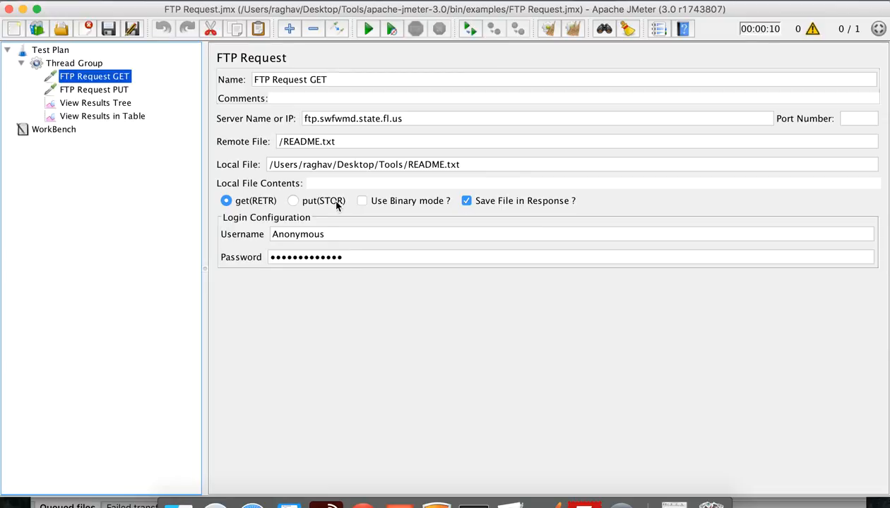
{"action": "left_click", "coordinate": [467, 202]}
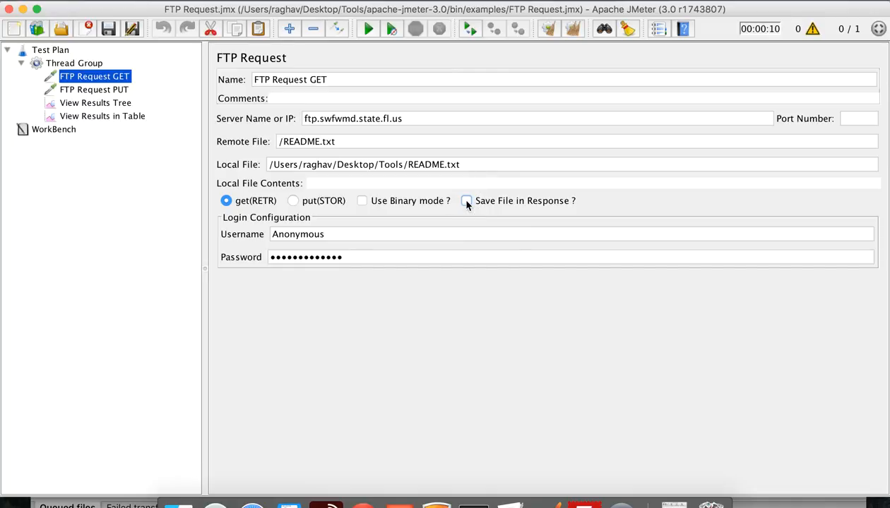
{"action": "left_click", "coordinate": [109, 106]}
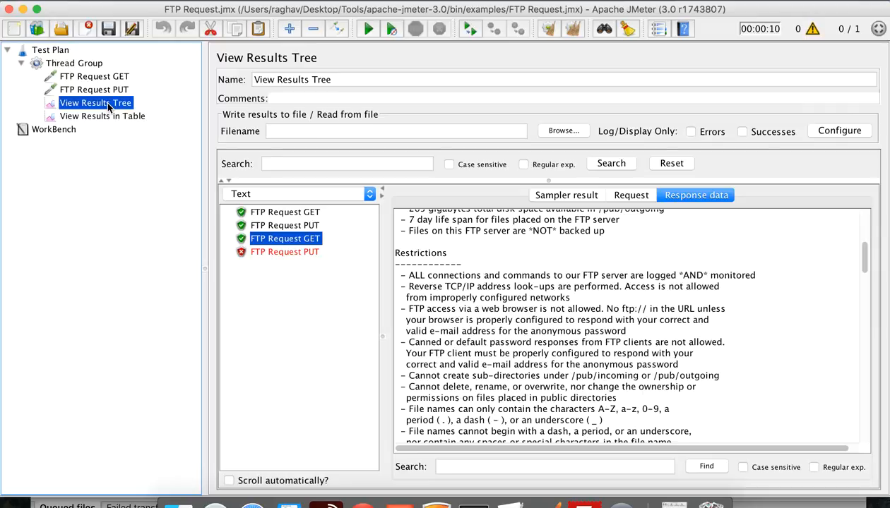
{"action": "right_click", "coordinate": [108, 105]}
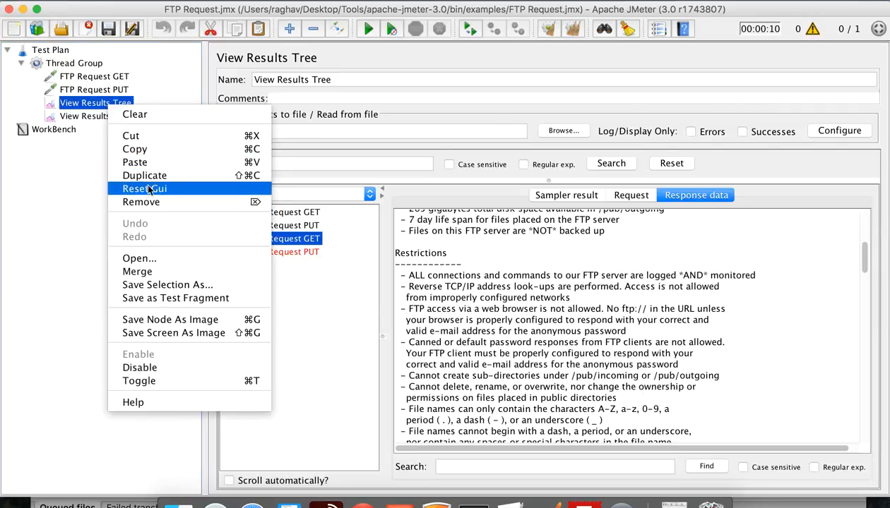
{"action": "left_click", "coordinate": [144, 366]}
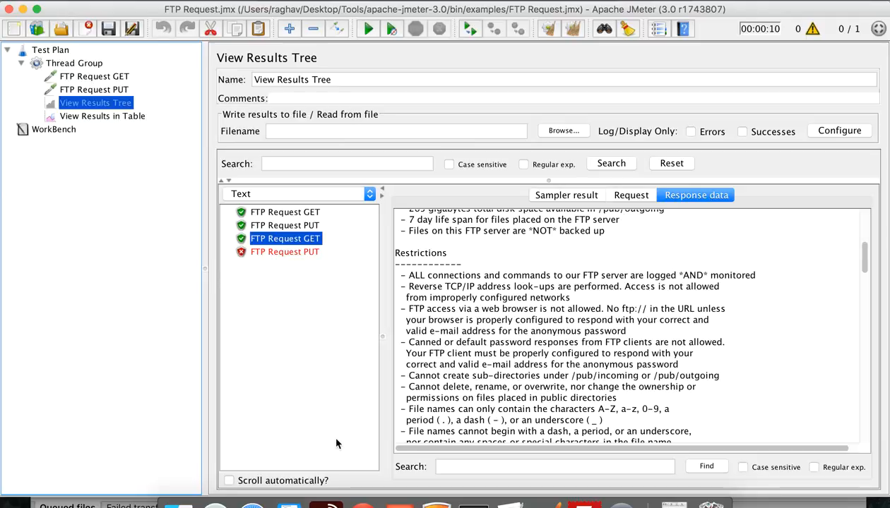
{"action": "left_click", "coordinate": [113, 116]}
{"action": "left_click", "coordinate": [81, 64]}
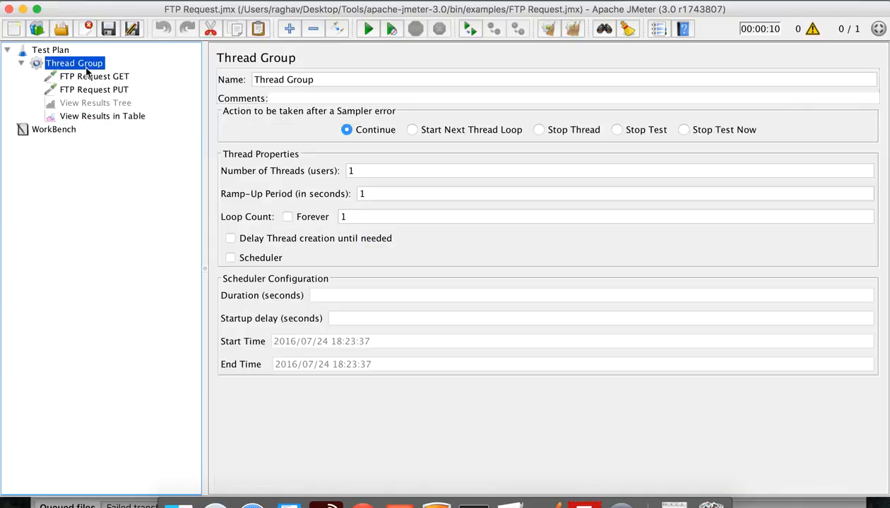
Add a blank FTP Request Defaults element under Thread Group via Add > Config Element
{"action": "left_click", "coordinate": [493, 477]}
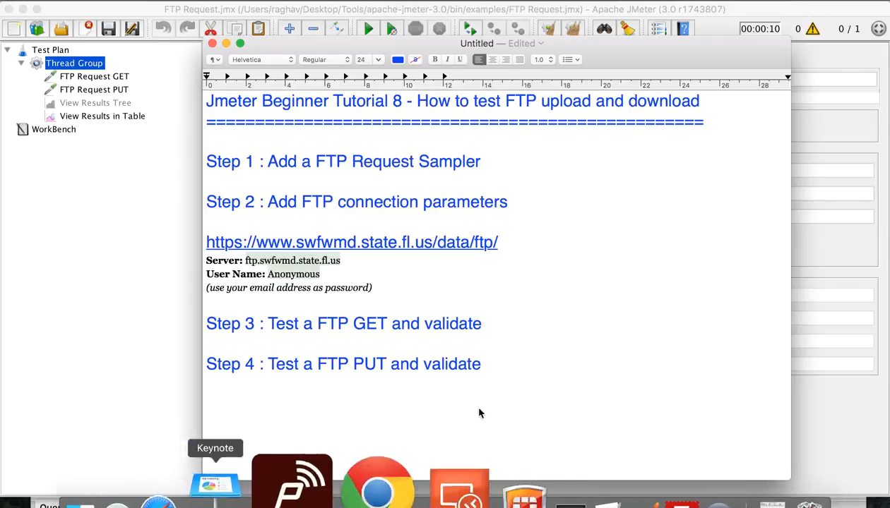
{"action": "left_click", "coordinate": [80, 67]}
{"action": "right_click", "coordinate": [79, 67]}
{"action": "mouse_move", "coordinate": [116, 72]}
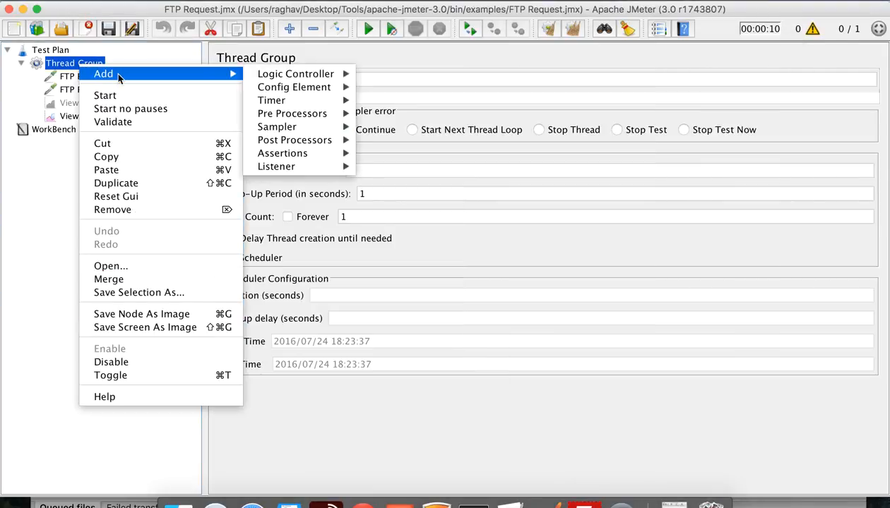
{"action": "mouse_move", "coordinate": [271, 75]}
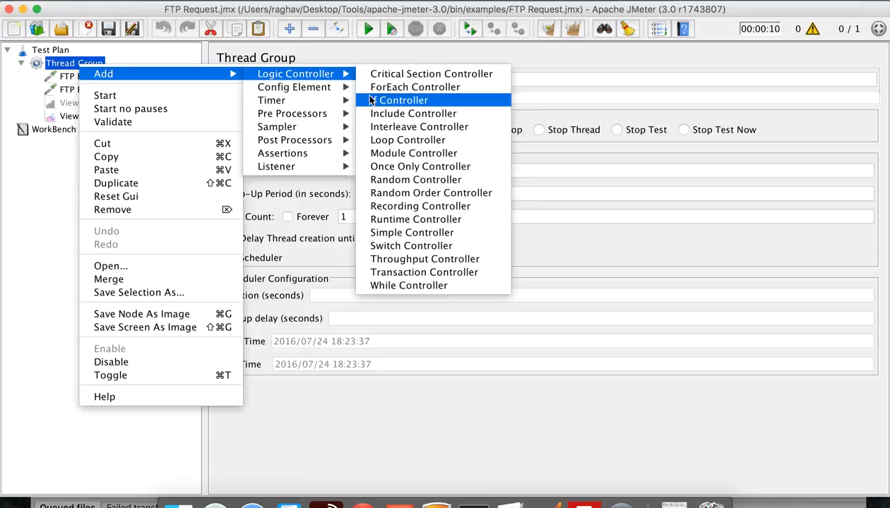
{"action": "mouse_move", "coordinate": [334, 92]}
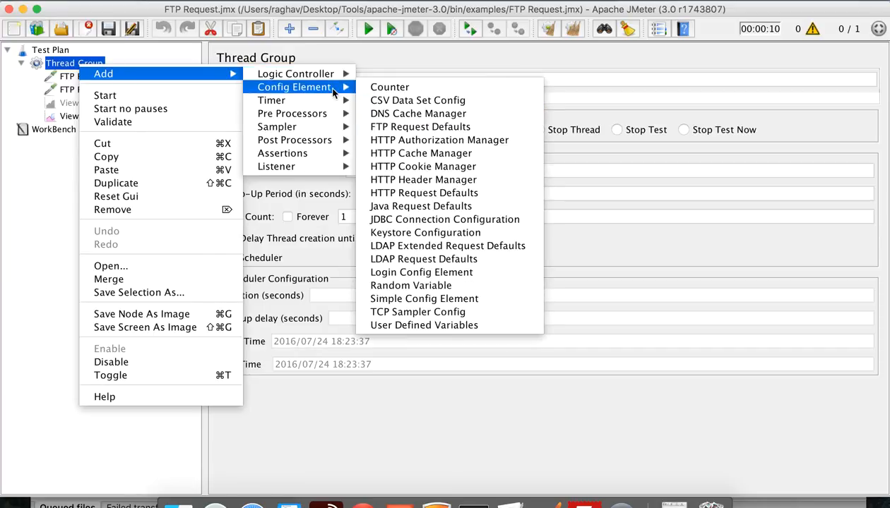
{"action": "left_click", "coordinate": [445, 127]}
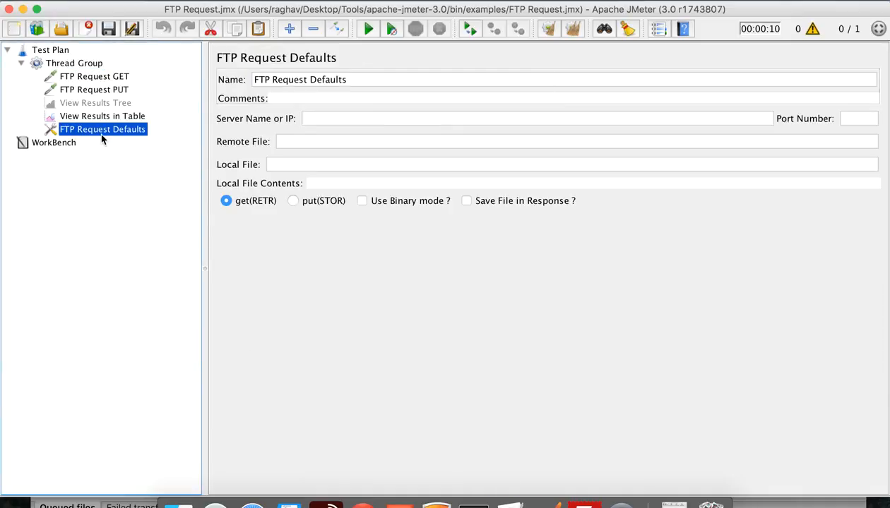
Drag FTP Request Defaults to the top of Thread Group, compare the GET and PUT server settings, then show the TextEdit notes
{"action": "left_click_drag", "start_coordinate": [102, 134], "coordinate": [98, 75]}
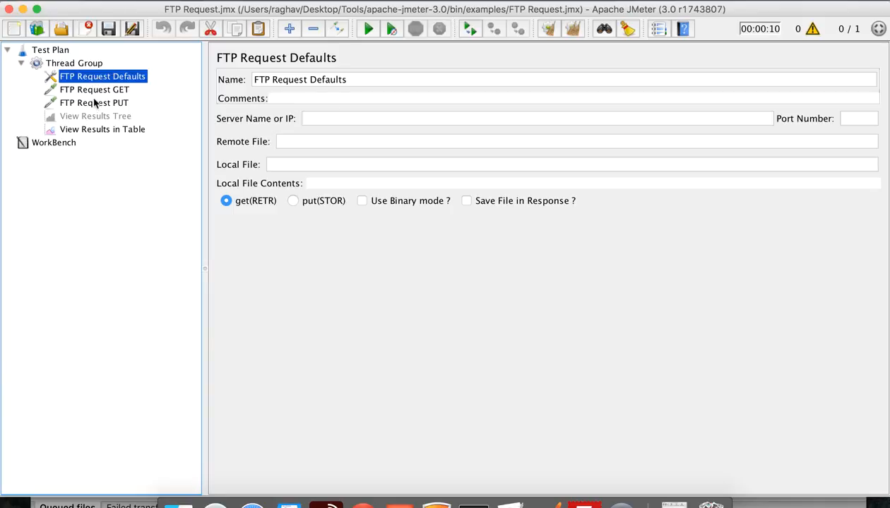
{"action": "left_click", "coordinate": [315, 118]}
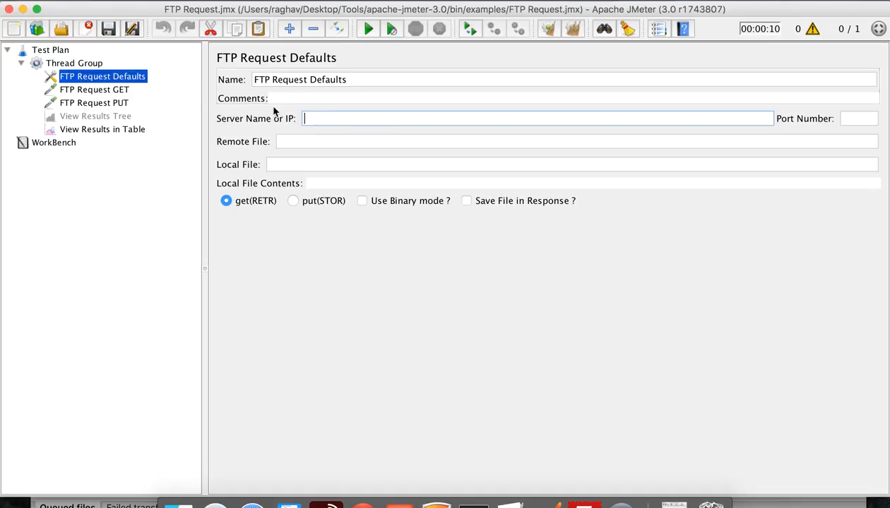
{"action": "left_click", "coordinate": [108, 91]}
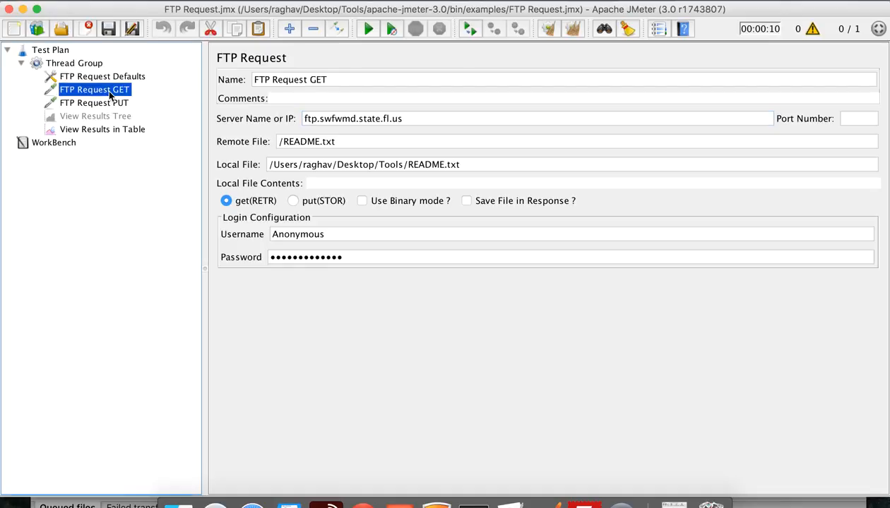
{"action": "left_click", "coordinate": [109, 103]}
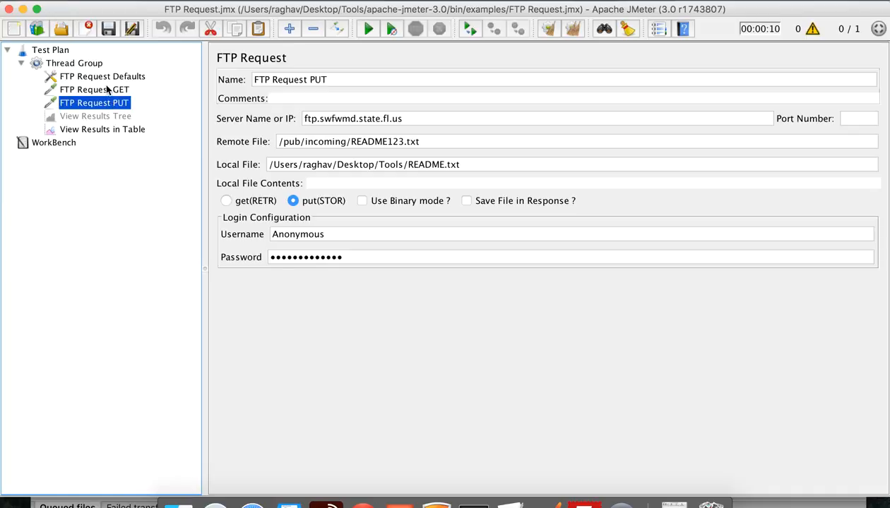
{"action": "left_click", "coordinate": [108, 90]}
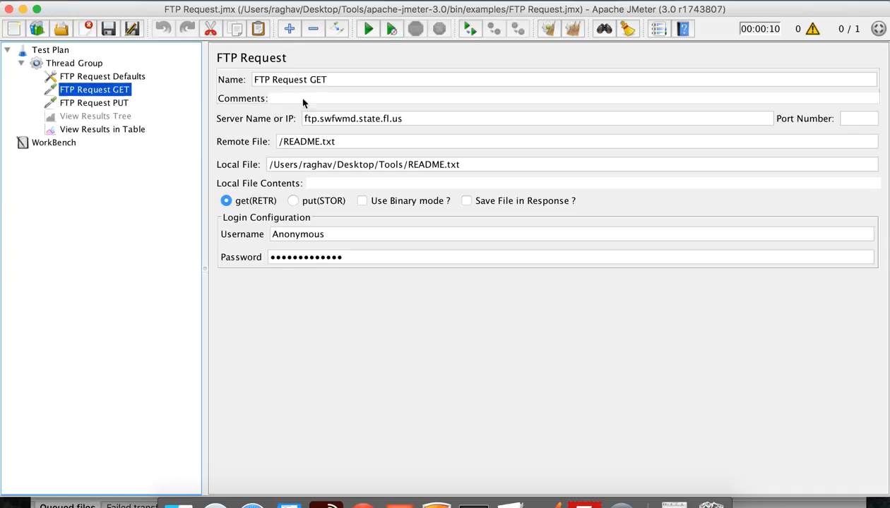
{"action": "left_click", "coordinate": [118, 78]}
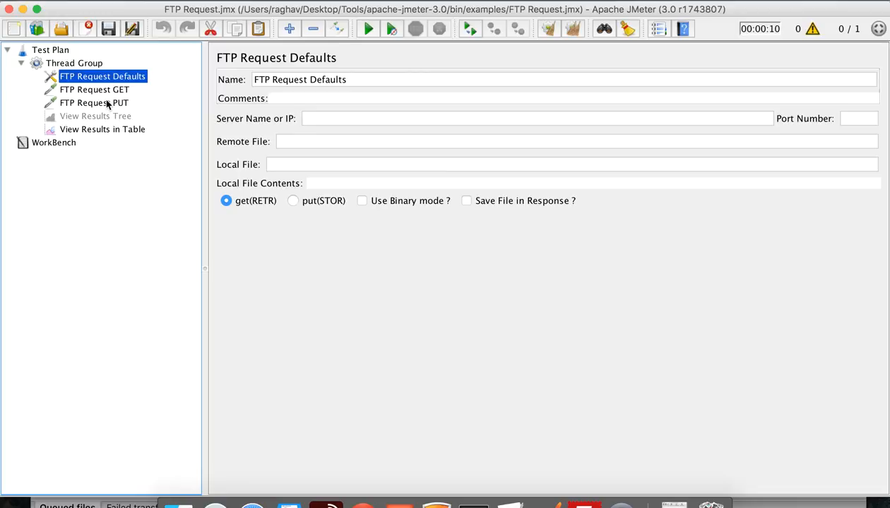
{"action": "left_click", "coordinate": [512, 496]}
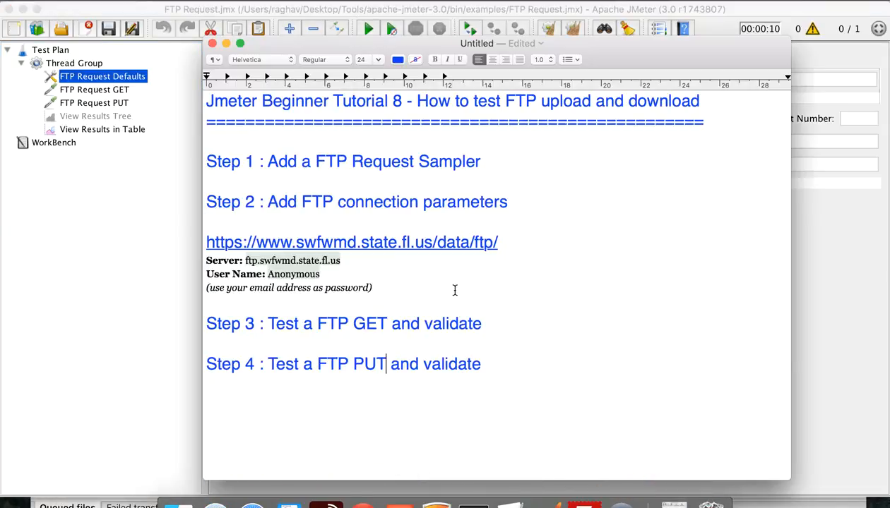